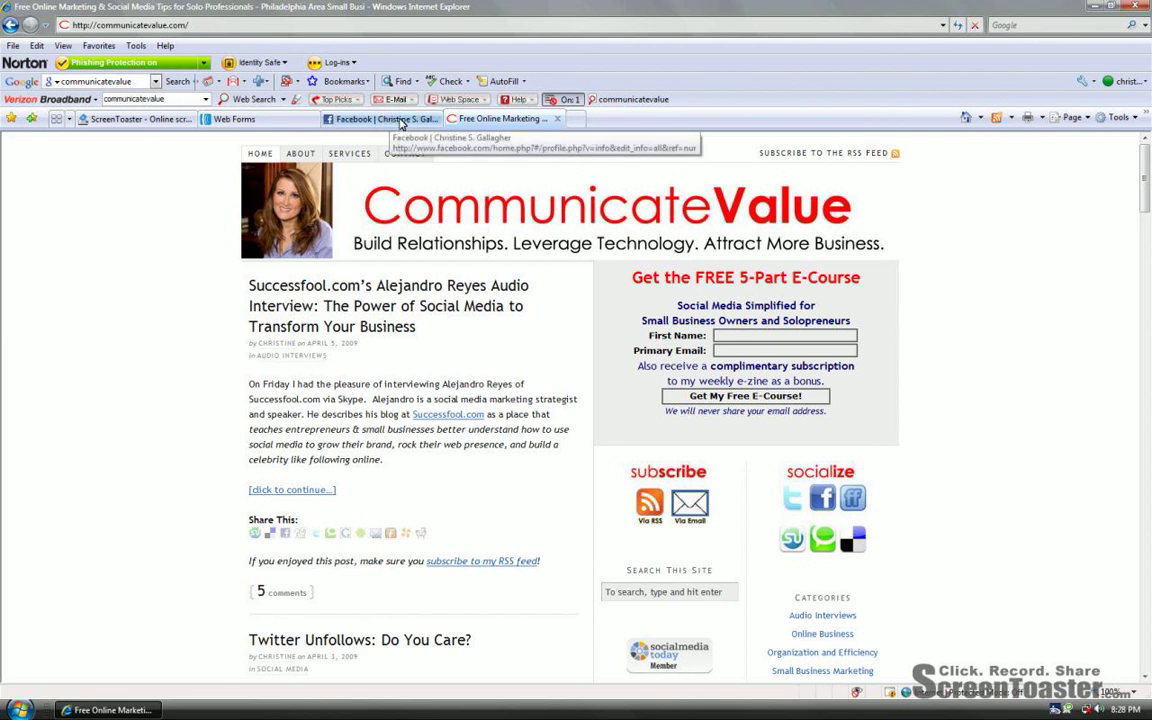
# Step: Switch to AWeber, create a new in-line web form named "fb", and continue to its design stage
pyautogui.click(402, 121)
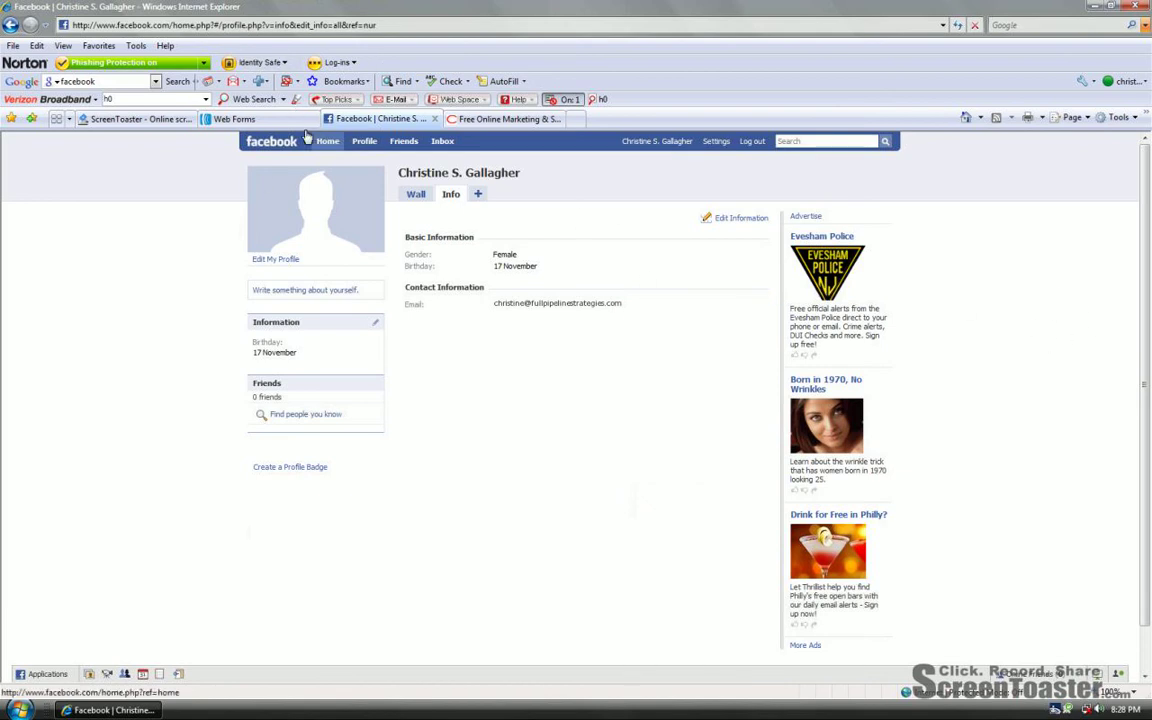
pyautogui.click(232, 118)
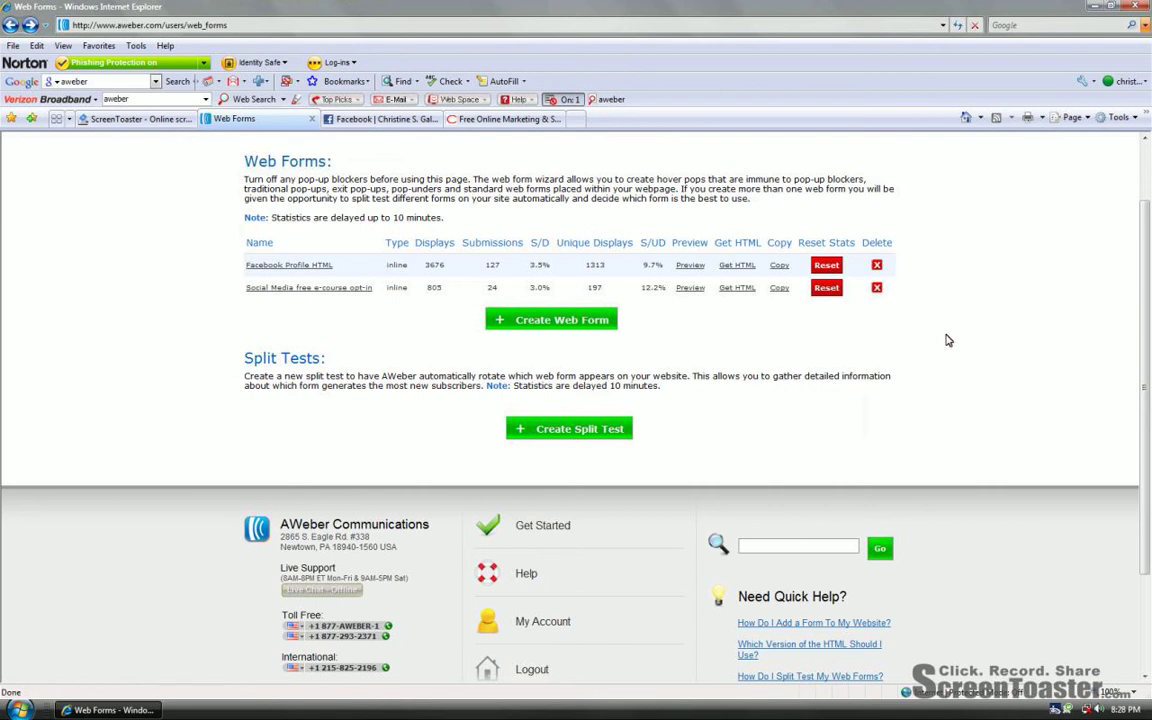
pyautogui.scroll(2, 950, 337)
pyautogui.scroll(-3, 950, 337)
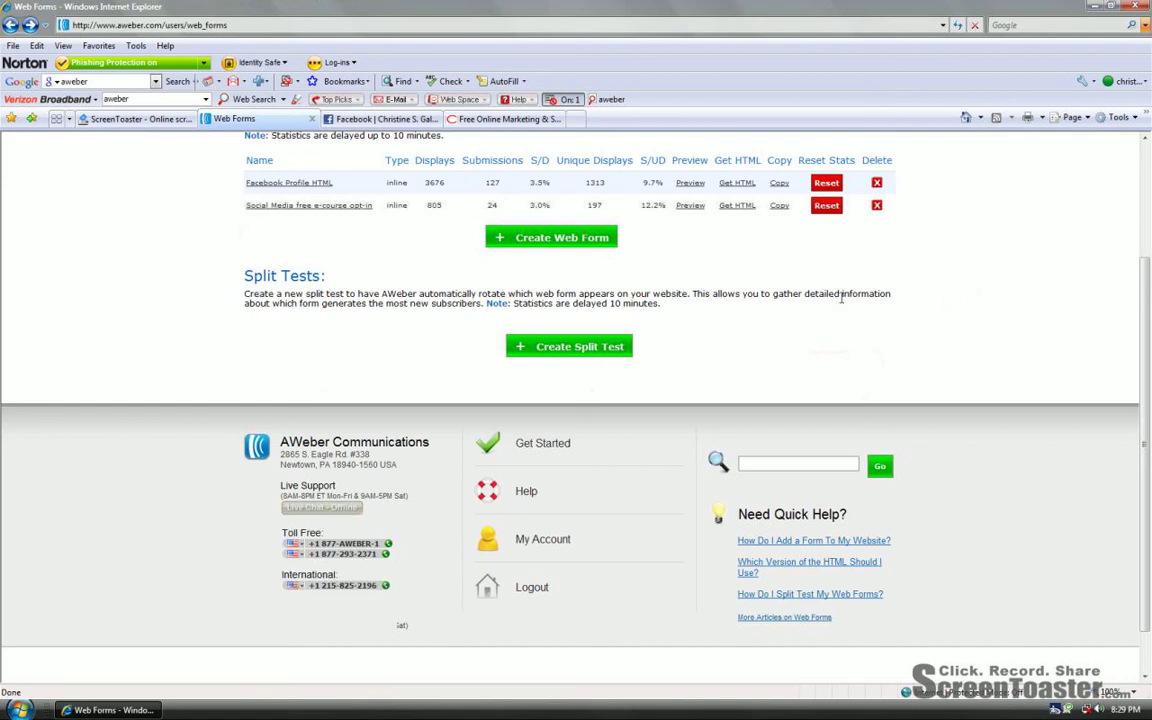
pyautogui.scroll(3, 841, 297)
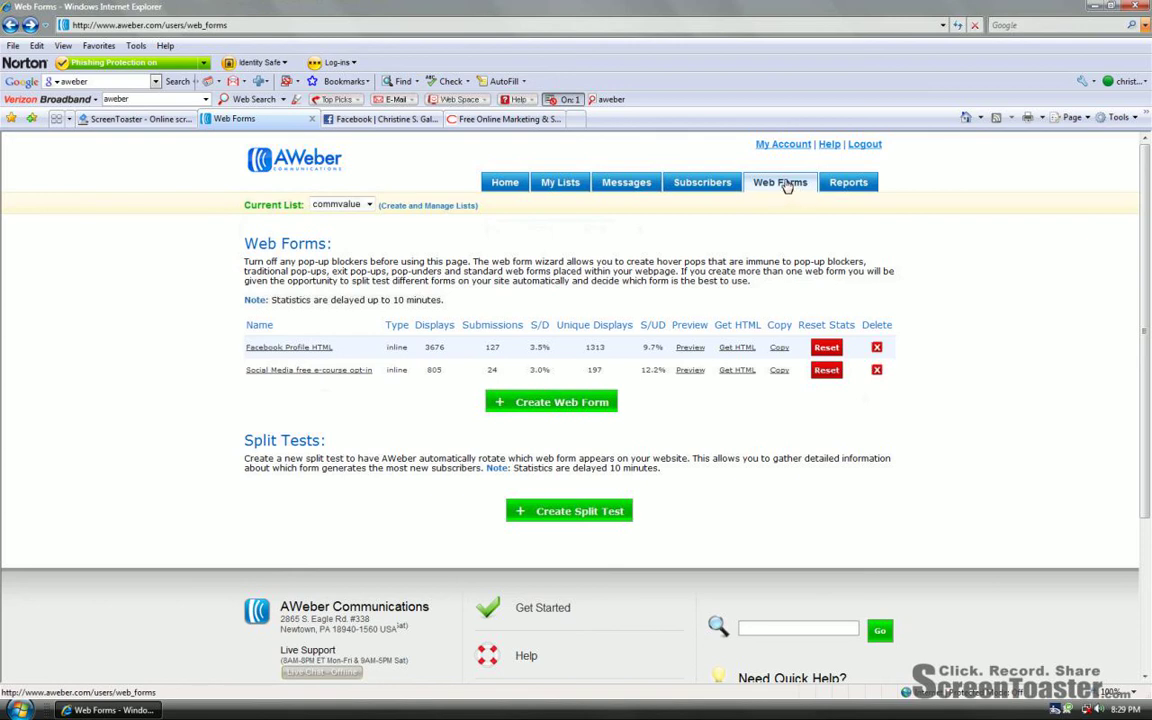
pyautogui.click(595, 404)
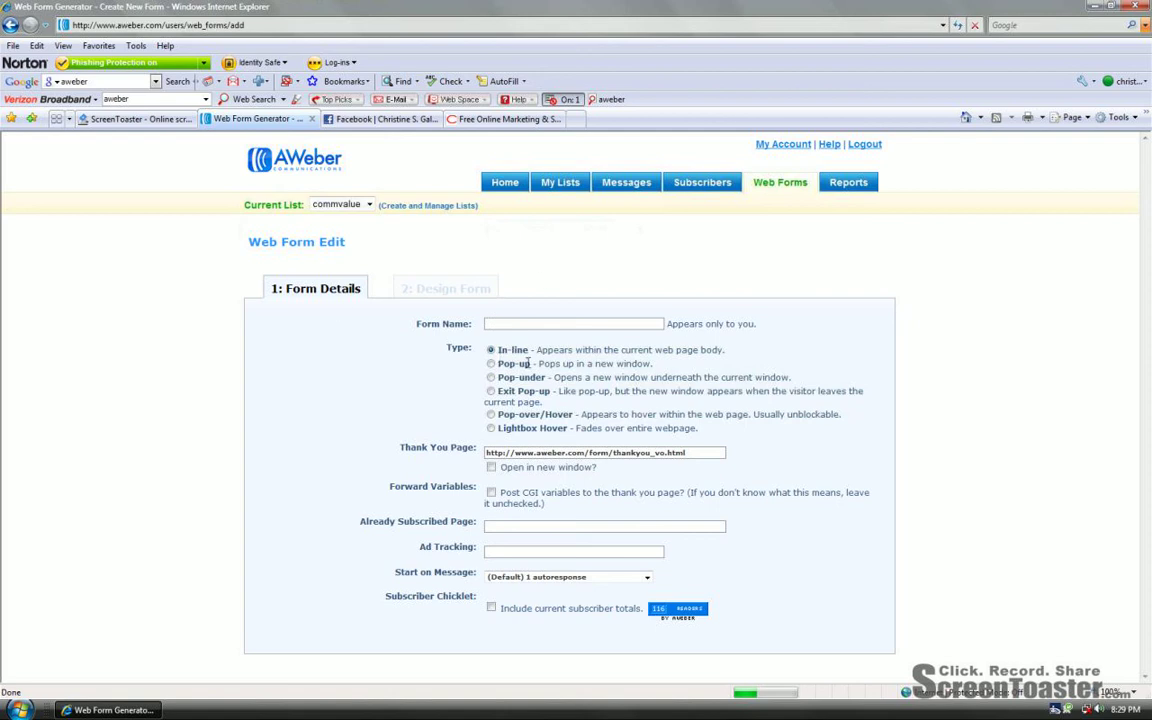
pyautogui.write('fbfb')
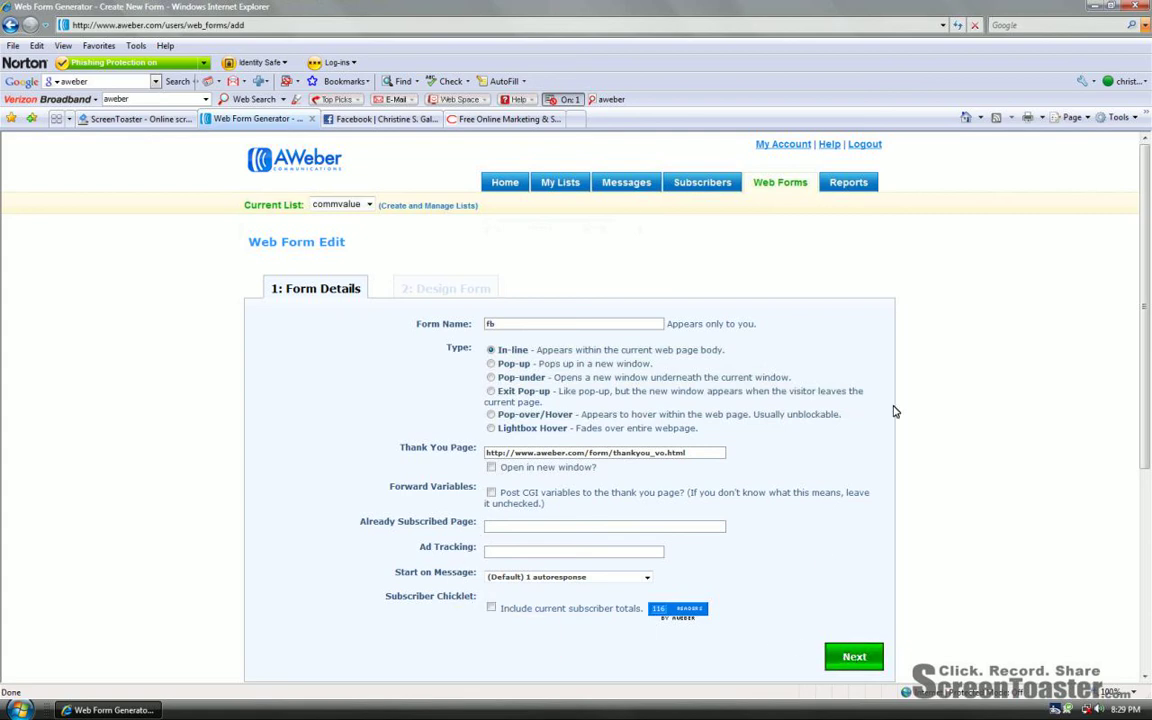
pyautogui.click(853, 656)
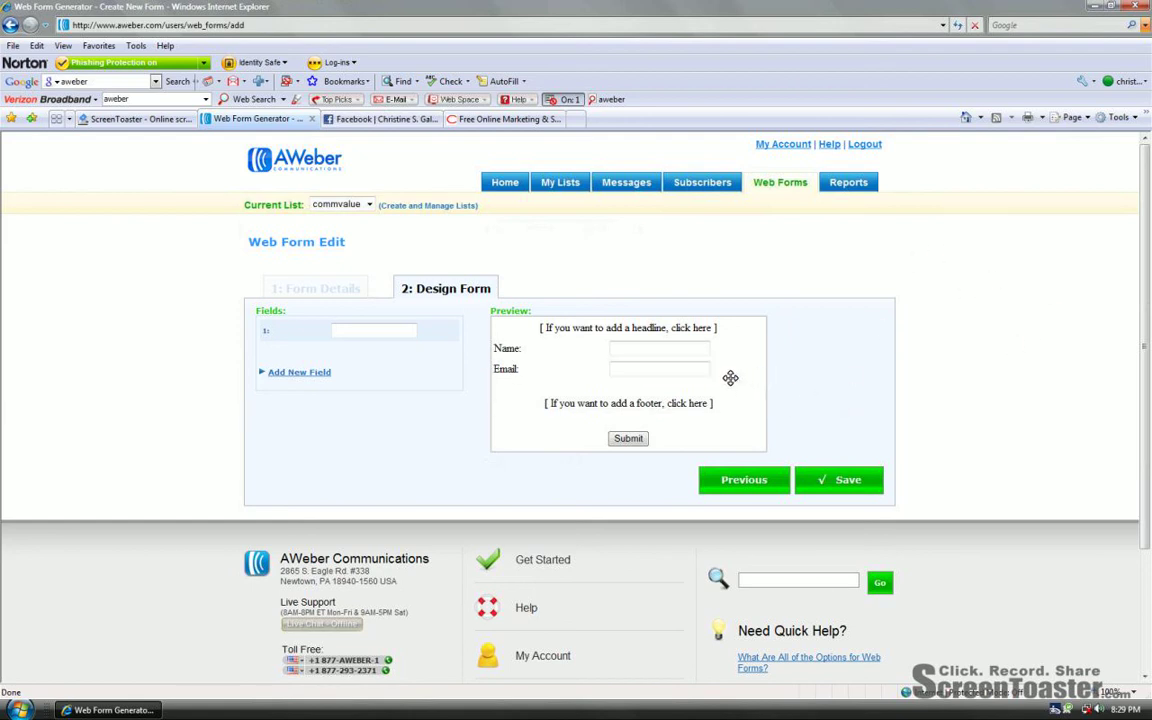
# Step: Add the headline "Get Your Free Report!" to the form
pyautogui.moveTo(717, 347)
pyautogui.moveTo(715, 370)
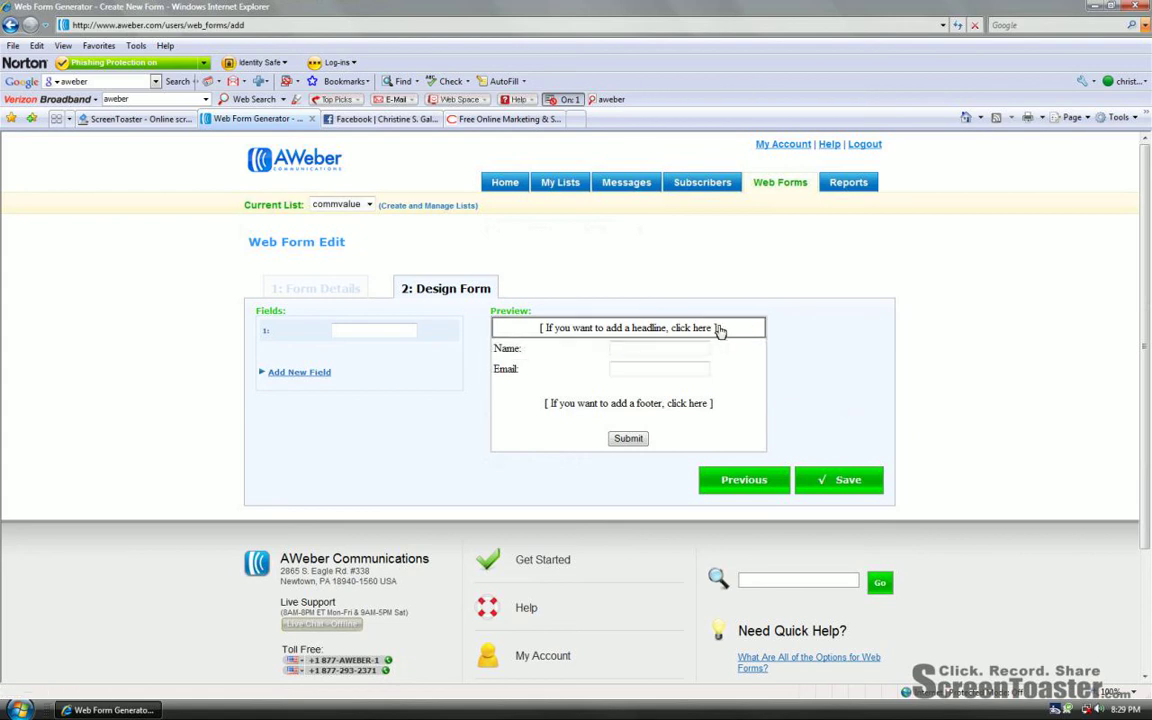
pyautogui.click(727, 331)
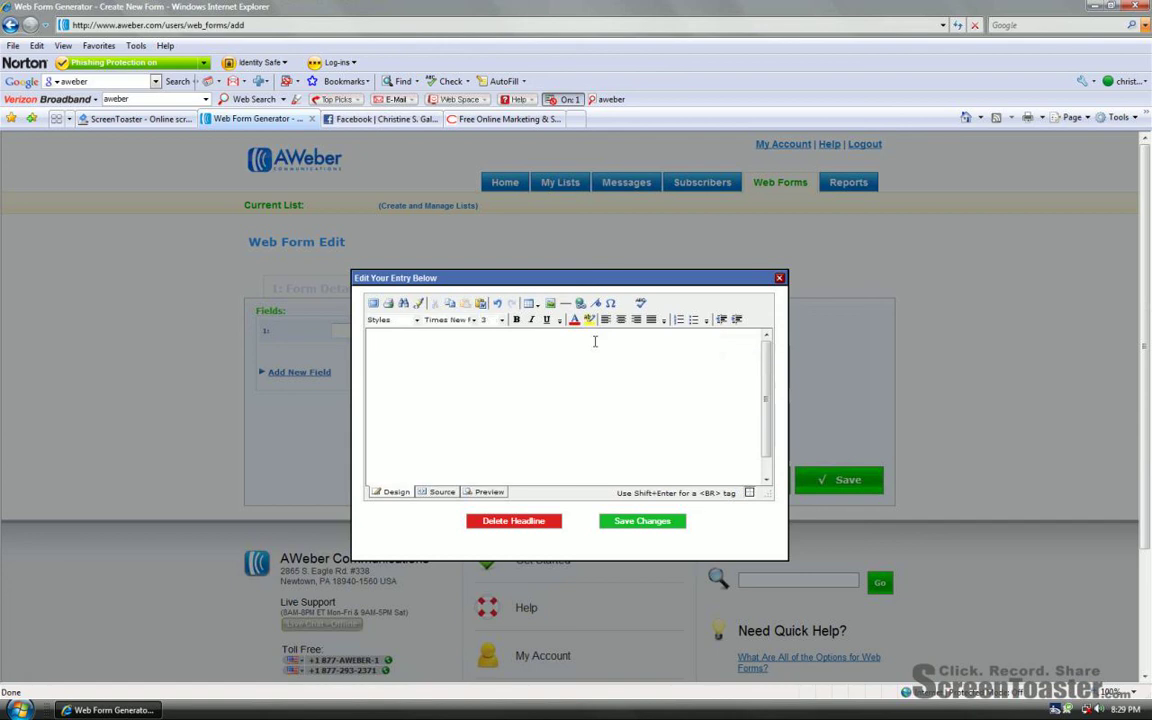
pyautogui.write('Get Your Free Report!')
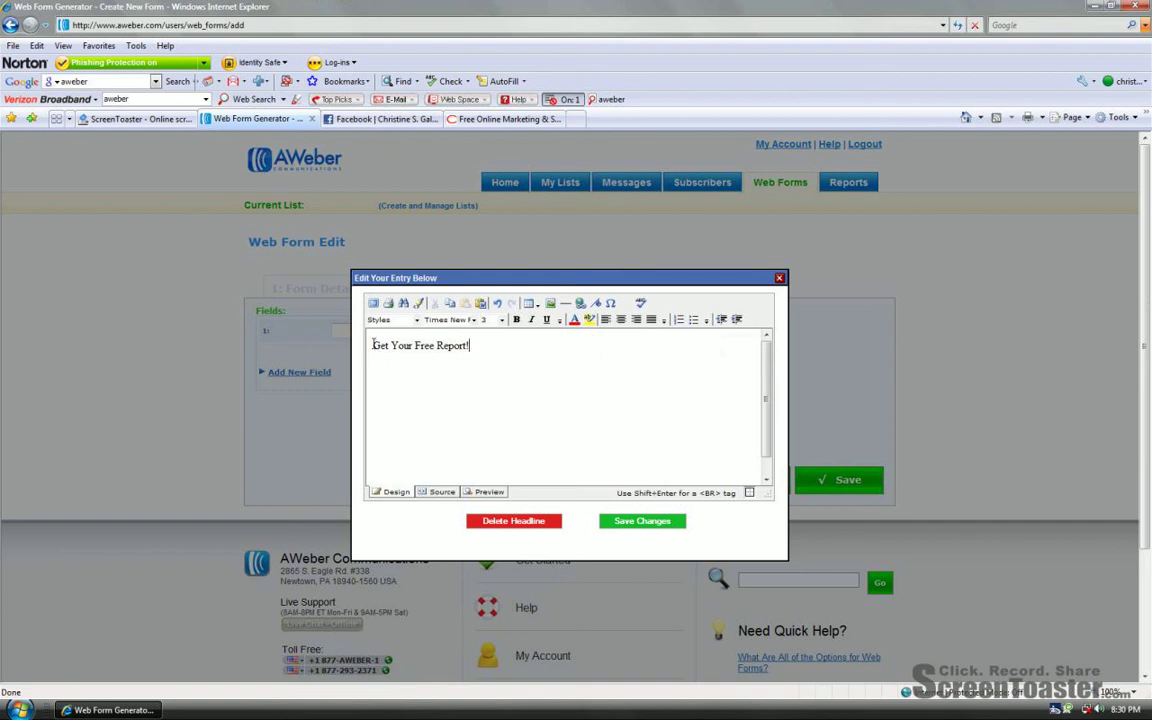
# Step: Format the headline as bold, red (#ff0000) and centered, and save it
pyautogui.moveTo(486, 343)
pyautogui.mouseDown()
pyautogui.moveTo(374, 345)
pyautogui.moveTo(478, 346)
pyautogui.mouseUp()
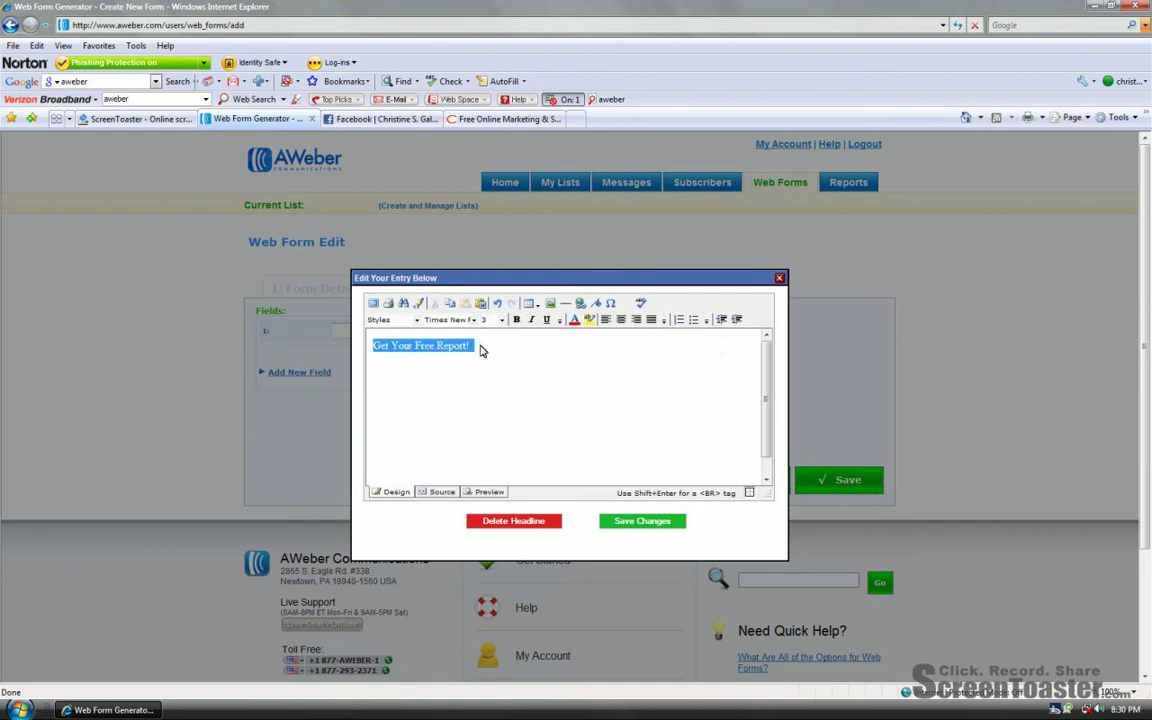
pyautogui.click(516, 320)
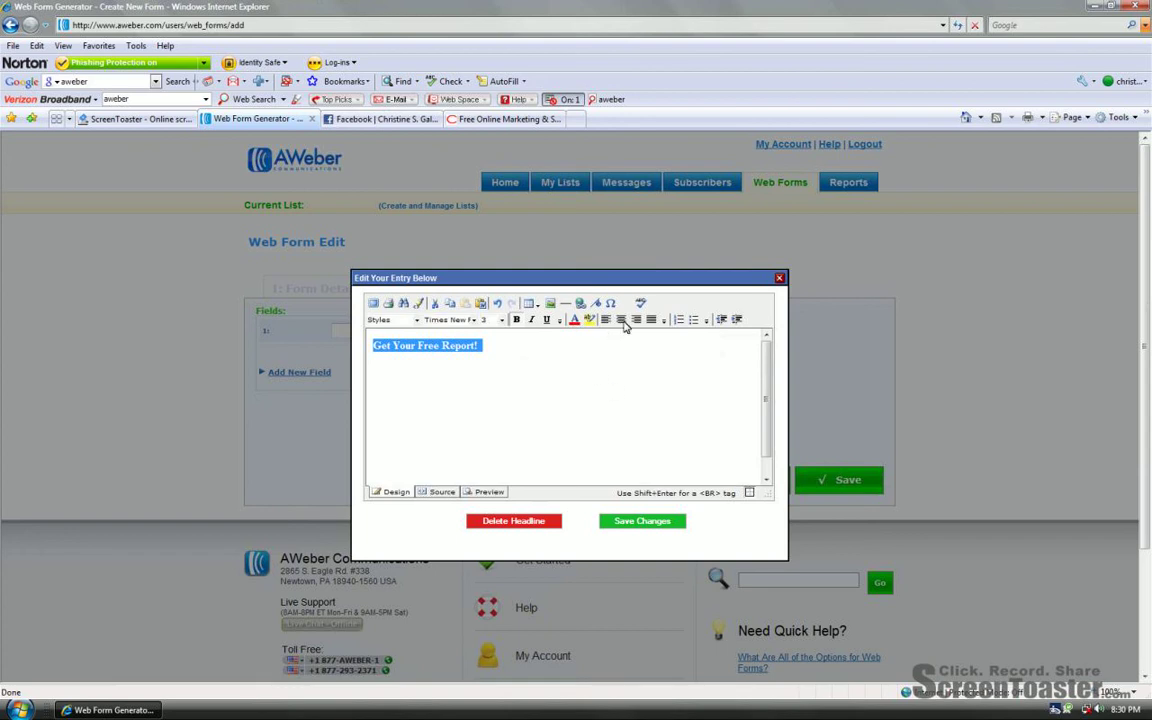
pyautogui.click(574, 319)
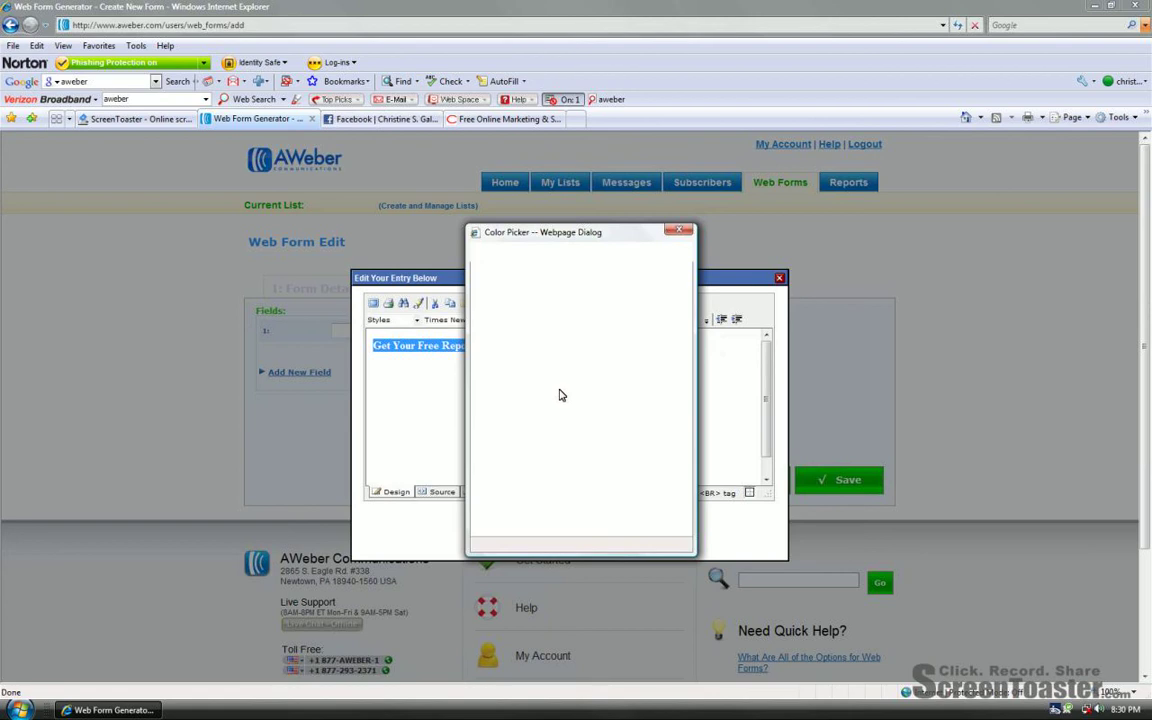
pyautogui.click(489, 408)
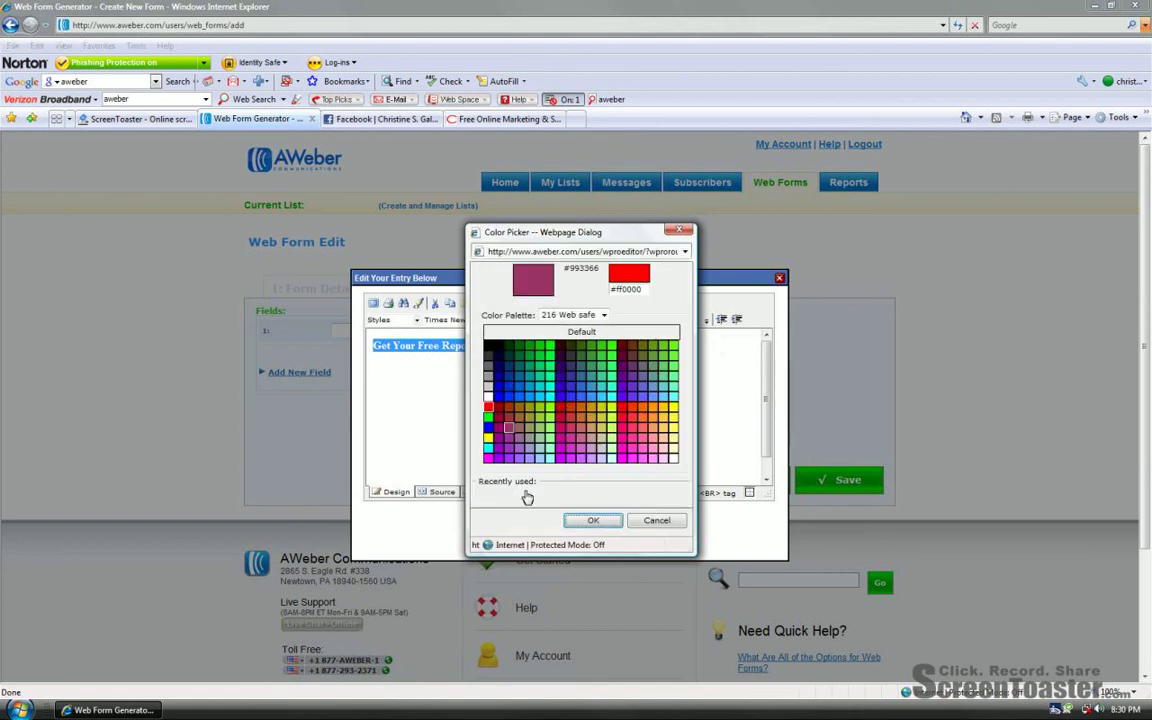
pyautogui.click(593, 520)
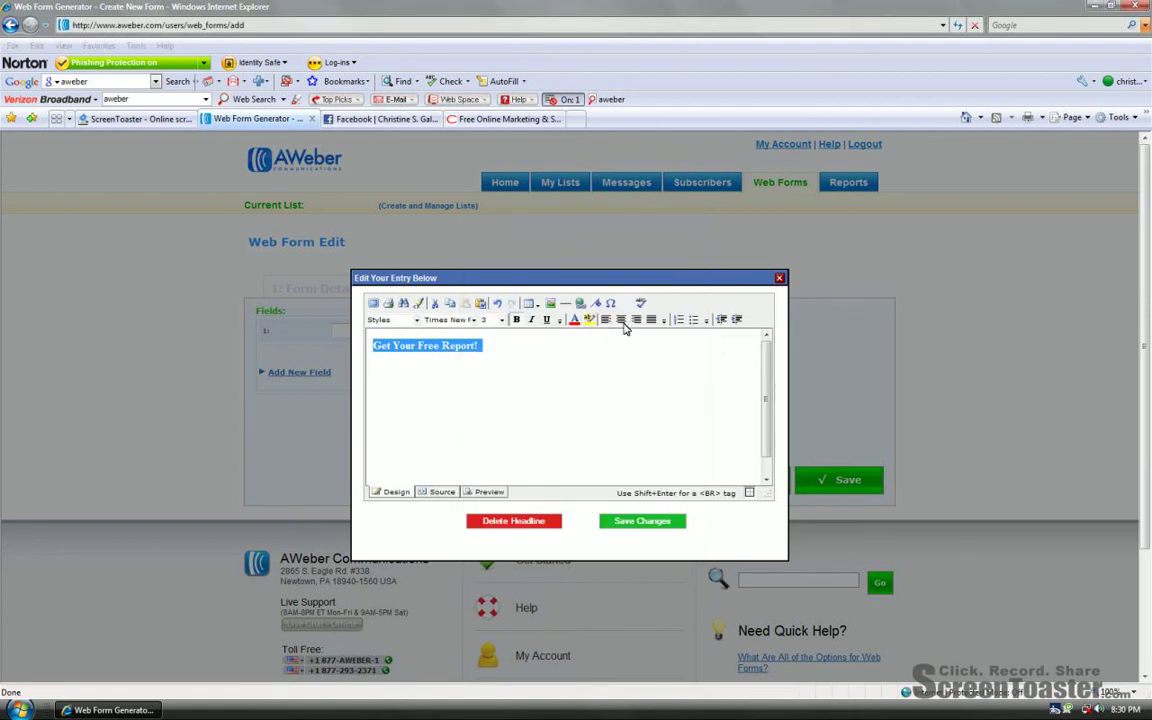
pyautogui.click(621, 320)
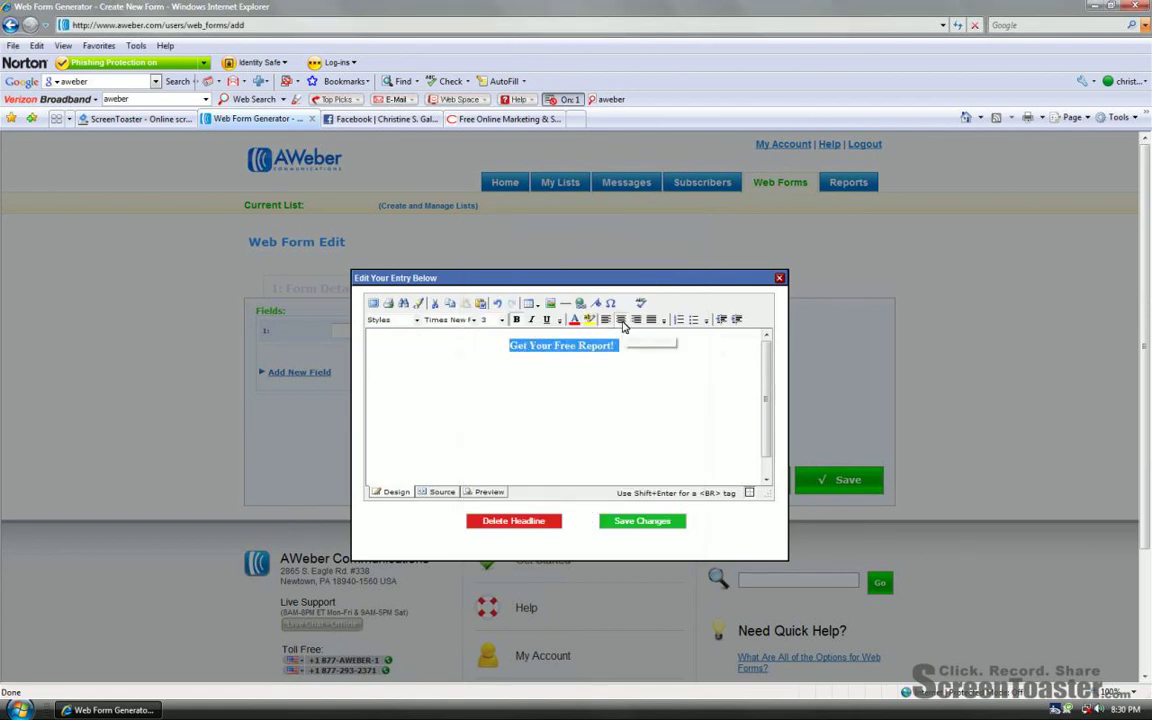
pyautogui.click(553, 425)
pyautogui.click(628, 522)
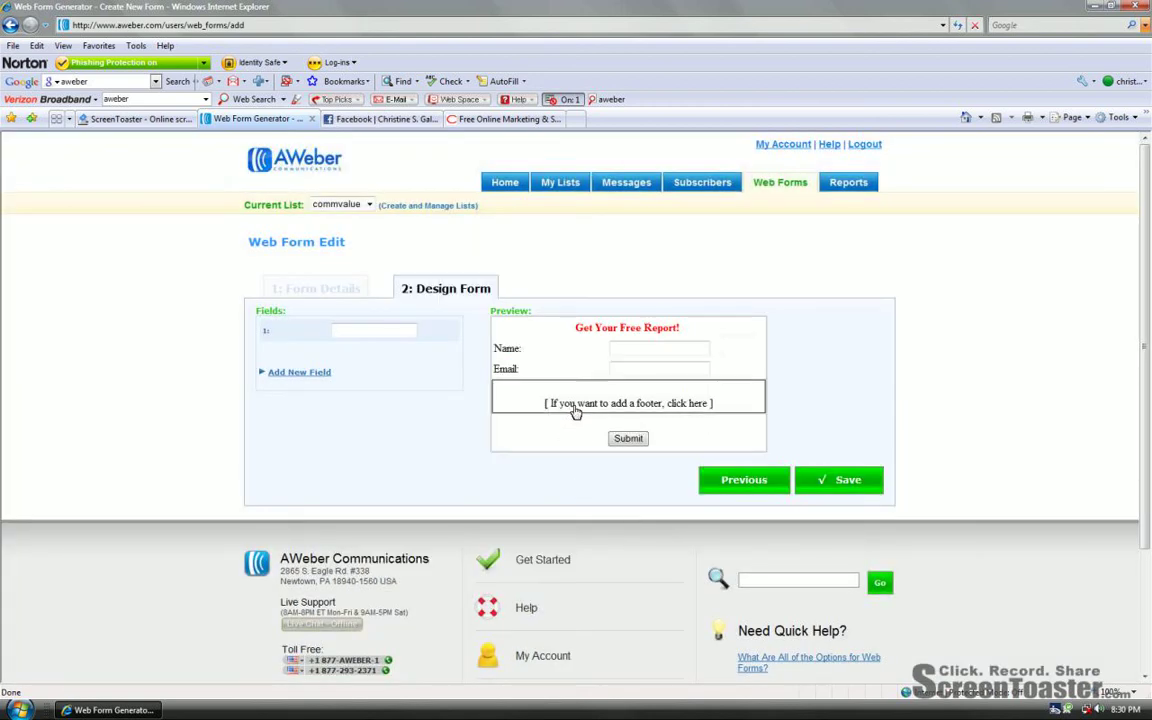
# Step: Add a centered footer reading "You'll receive our ezine as well." and save it
pyautogui.click(594, 403)
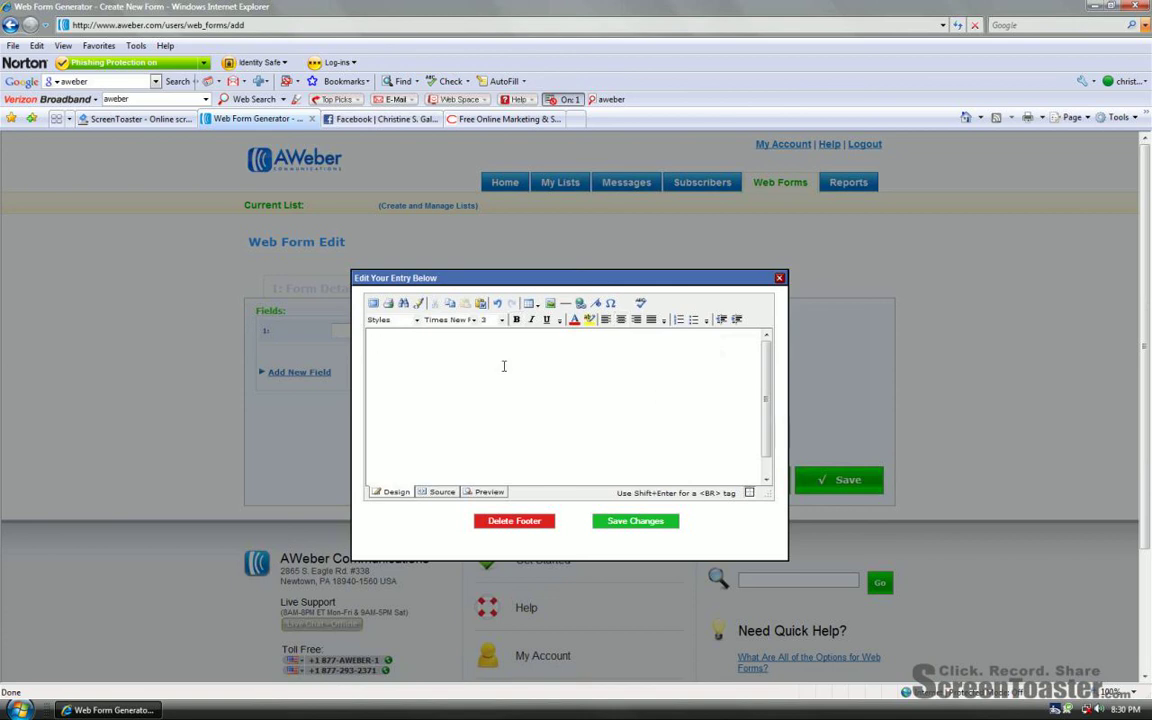
pyautogui.write('You')
pyautogui.write("'ll receive our ezine as well.")
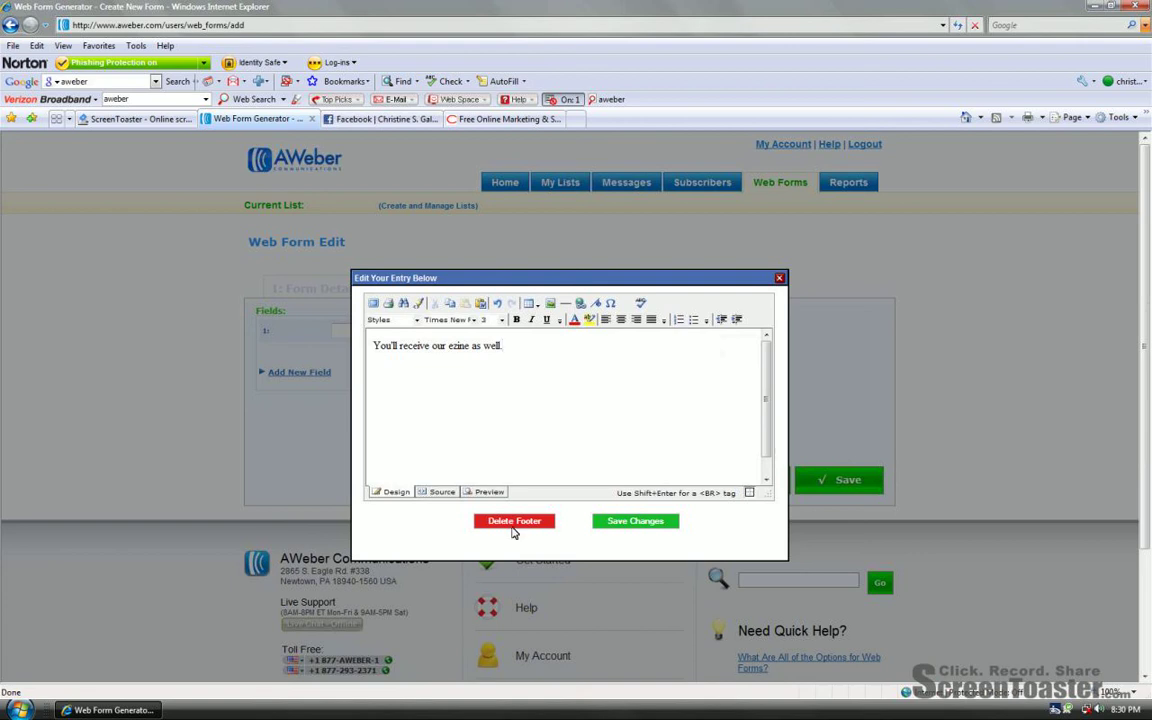
pyautogui.moveTo(516, 347); pyautogui.dragTo(369, 347)
pyautogui.click(622, 321)
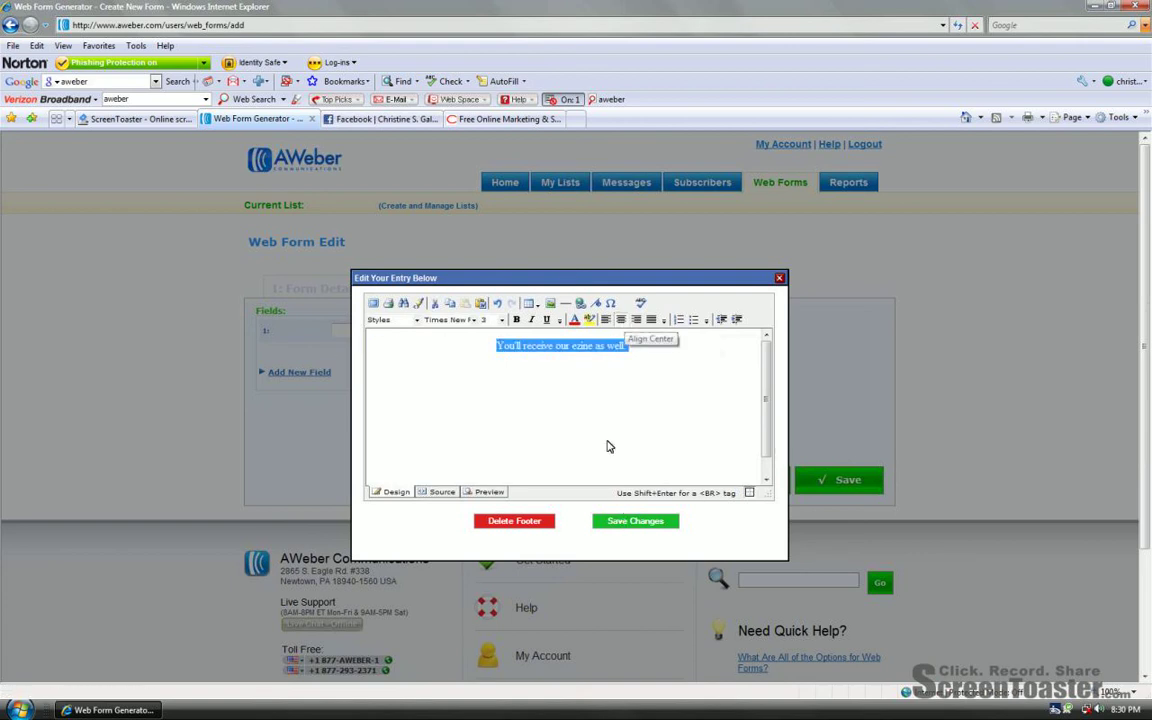
pyautogui.click(626, 524)
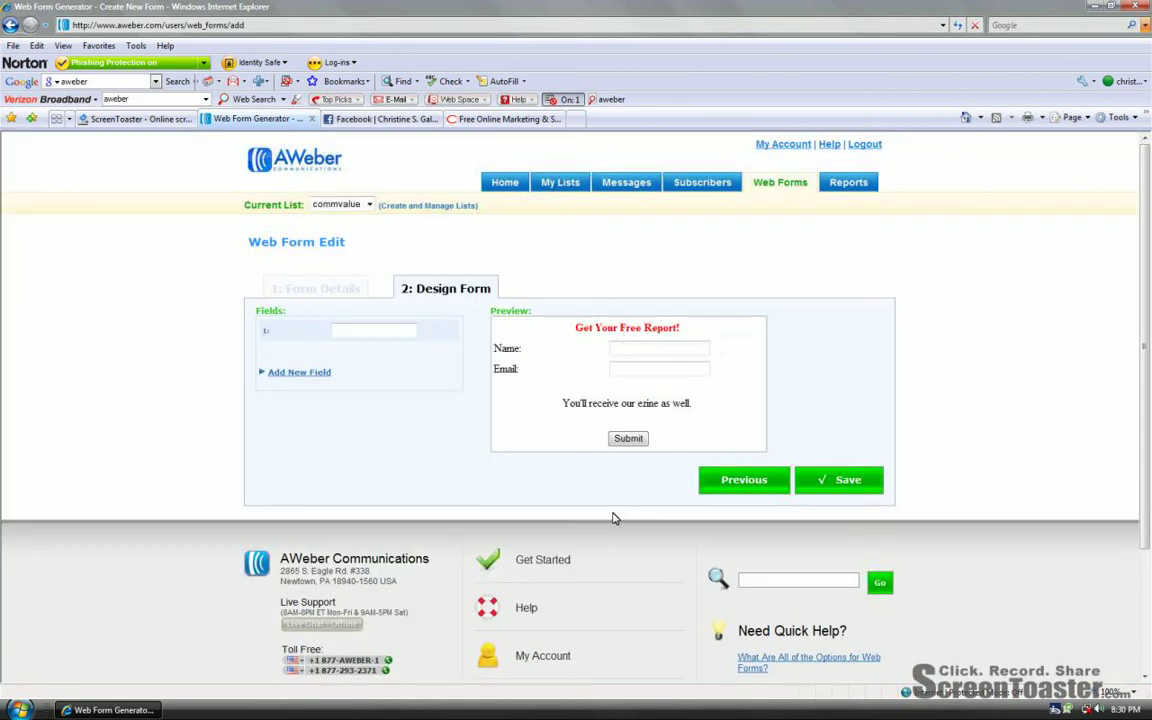
# Step: Change the submit button's label to "Get Report" and save the web form
pyautogui.click(631, 439)
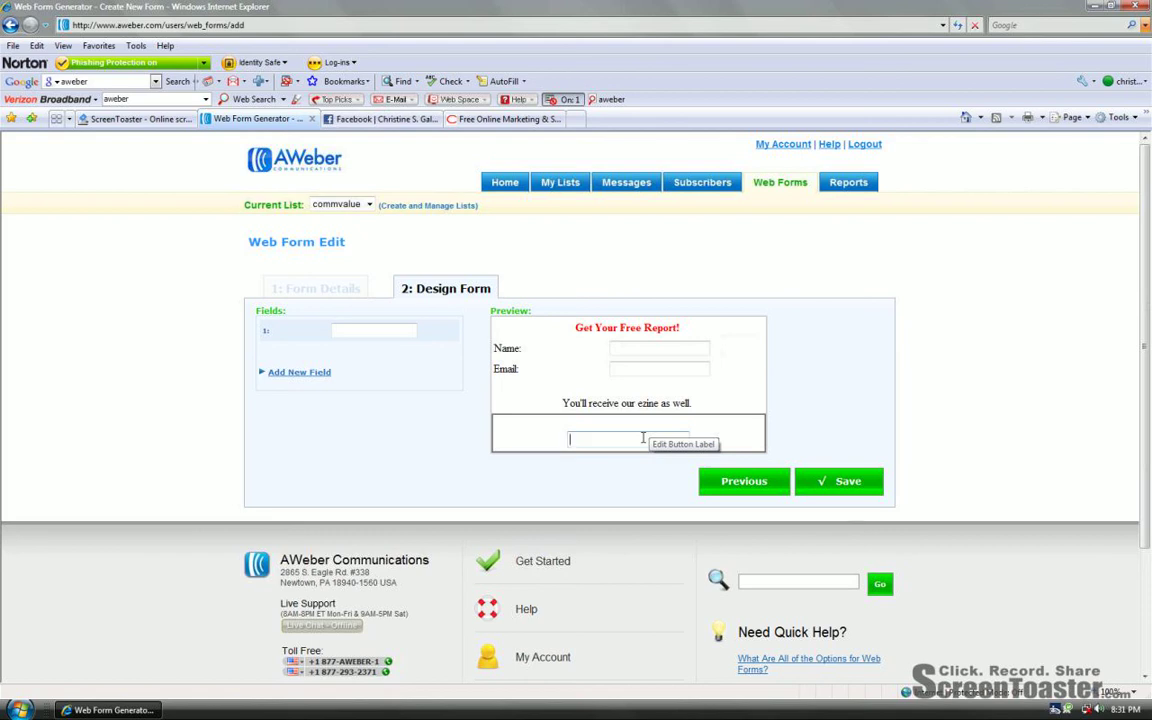
pyautogui.write('Get Report!')
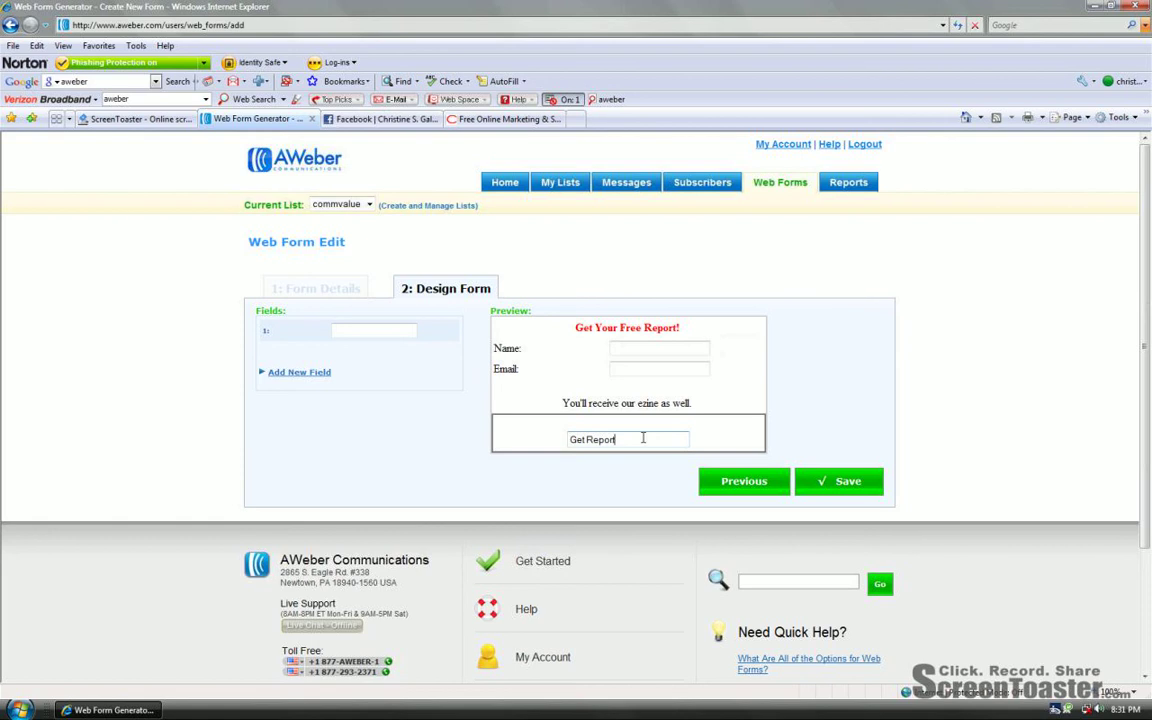
pyautogui.click(755, 434)
pyautogui.click(838, 480)
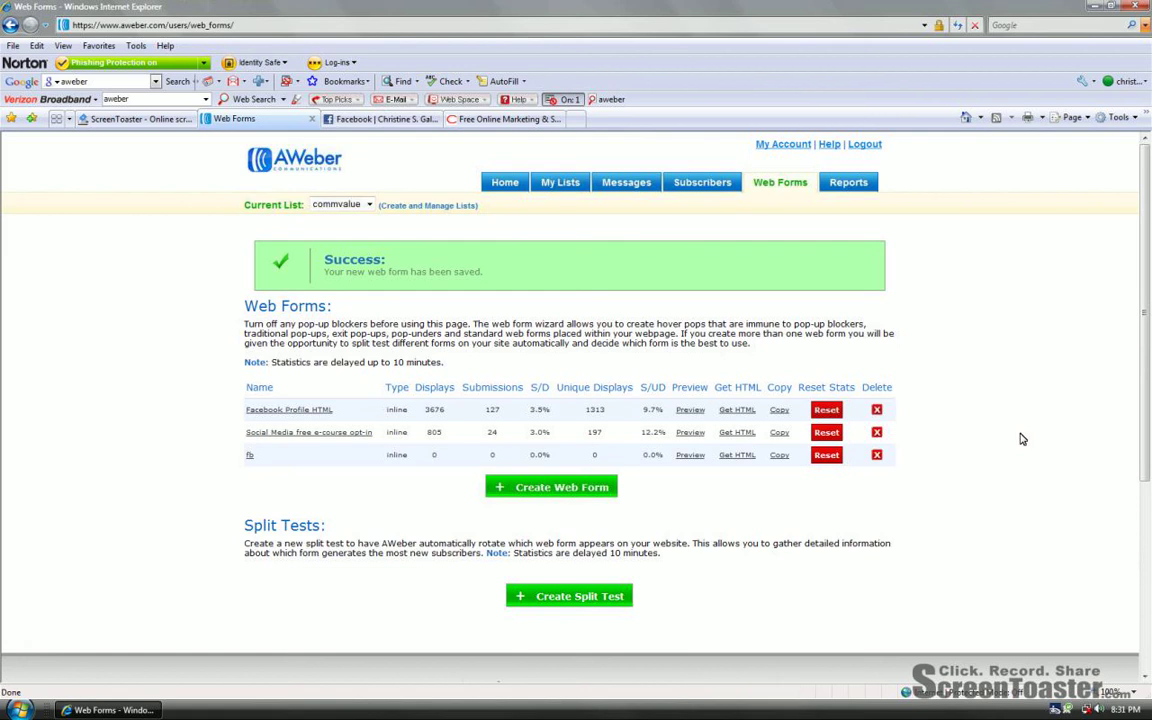
# Step: Get the HTML of the "fb" form, allowing nonsecure items, and copy the entire Raw HTML Version code
pyautogui.click(736, 456)
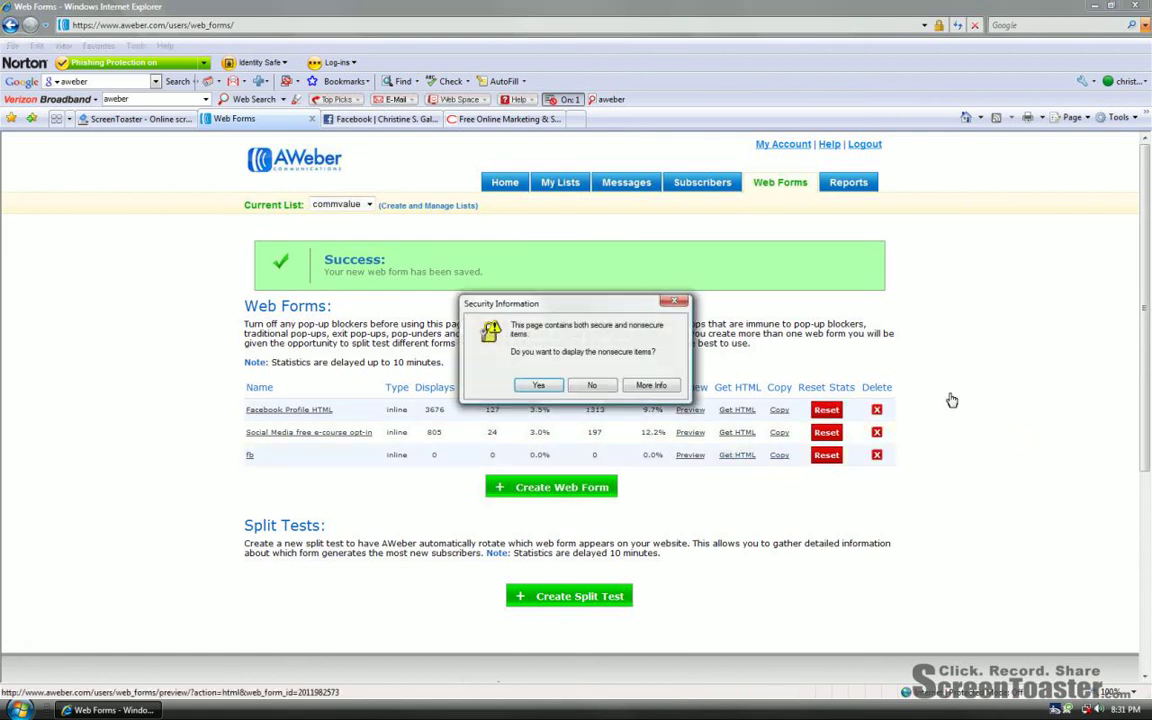
pyautogui.click(538, 385)
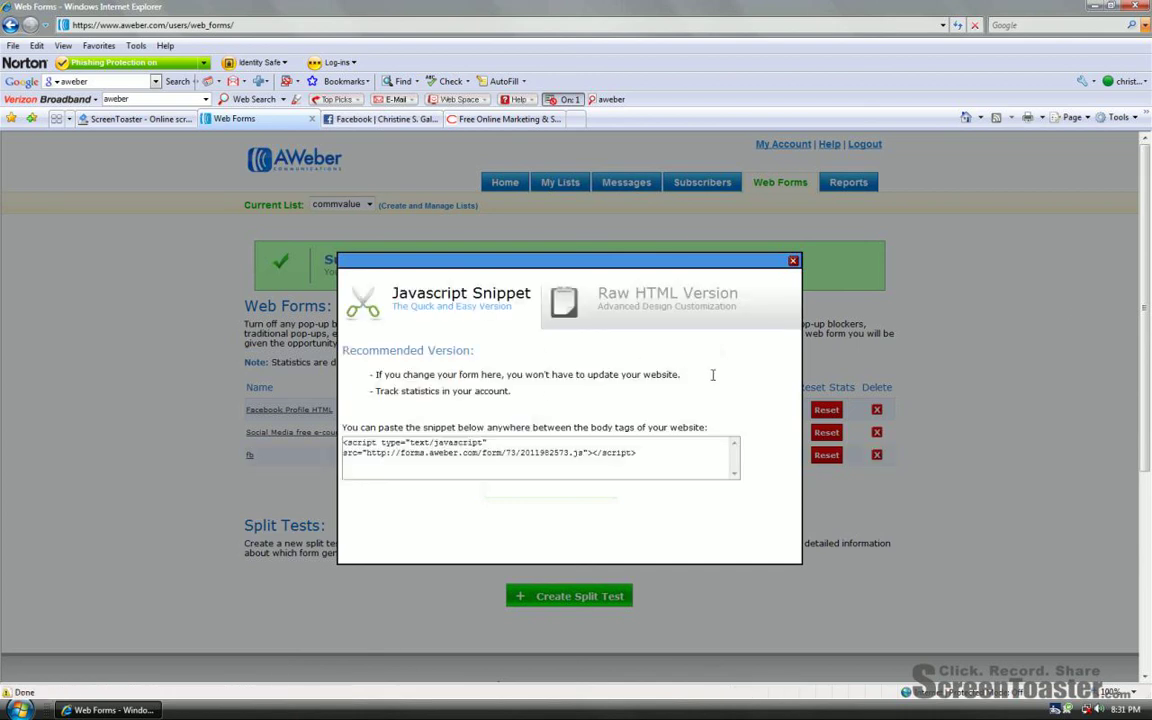
pyautogui.click(660, 302)
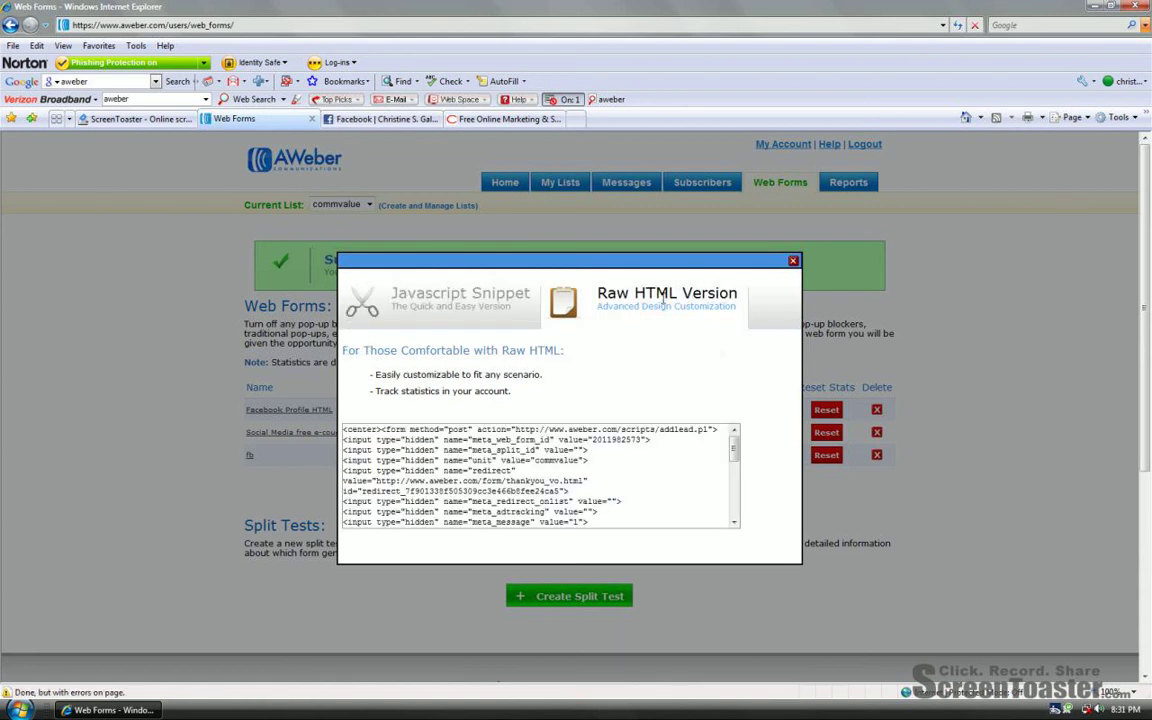
pyautogui.click(477, 448)
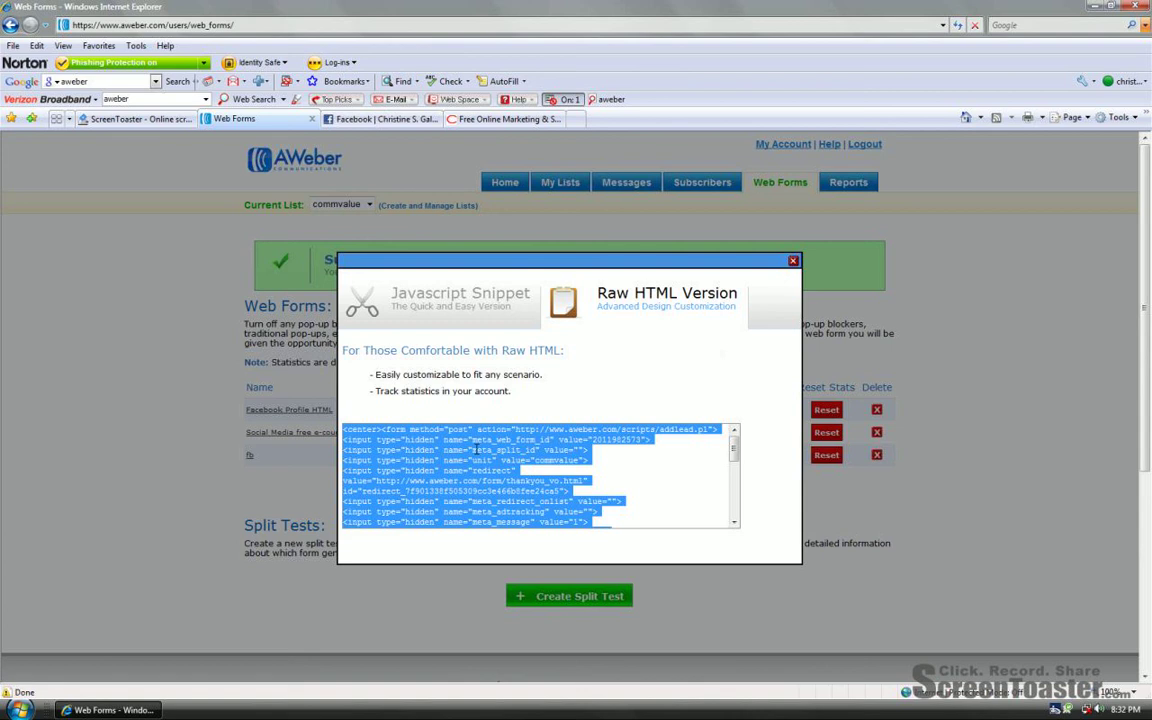
pyautogui.rightClick(476, 450)
pyautogui.click(508, 496)
# Step: Switch to Facebook and search its Application Directory for "profile html"
pyautogui.click(375, 120)
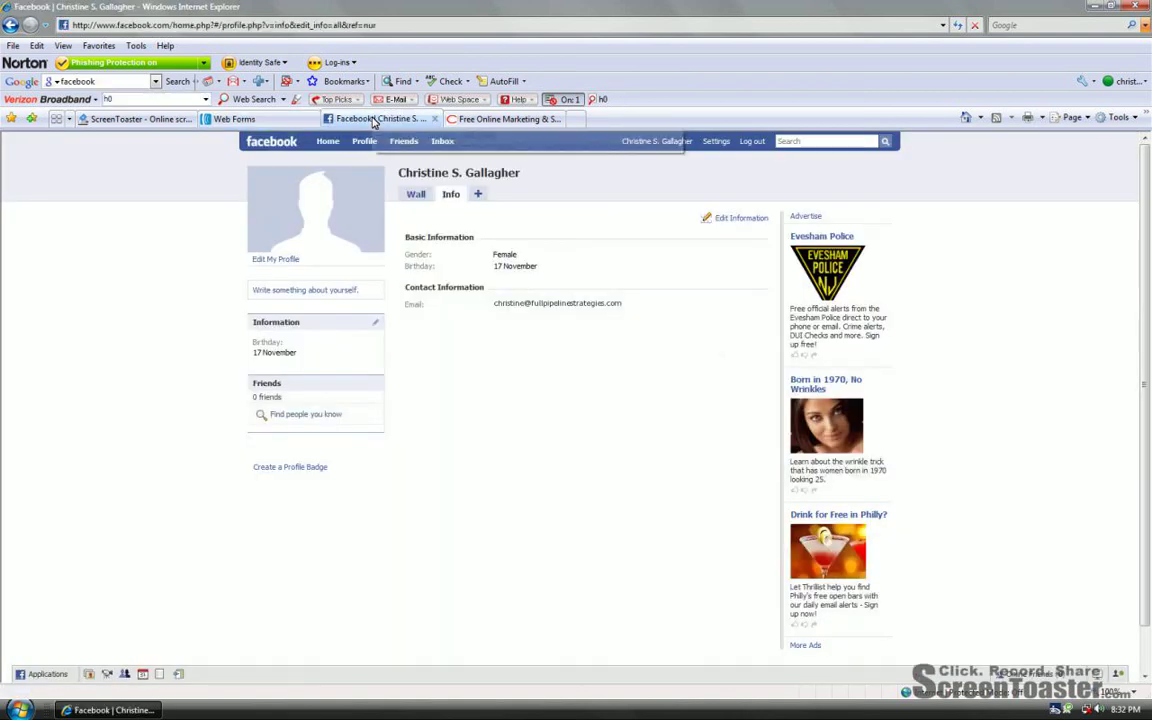
pyautogui.click(50, 676)
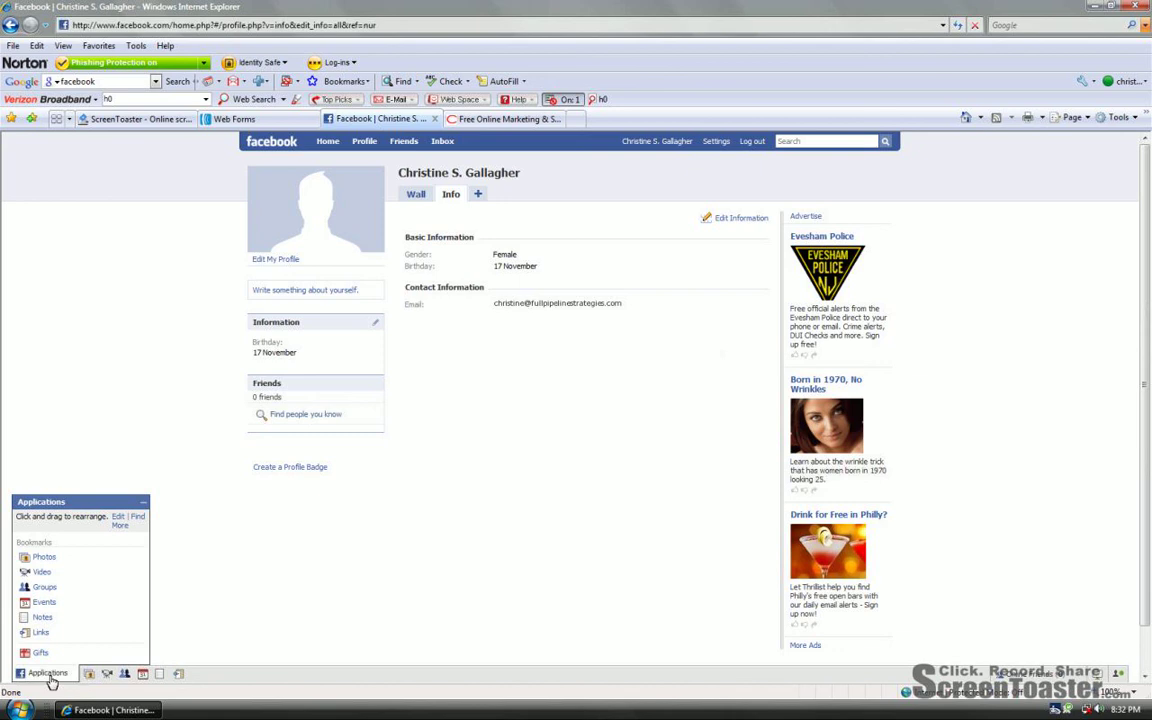
pyautogui.click(126, 527)
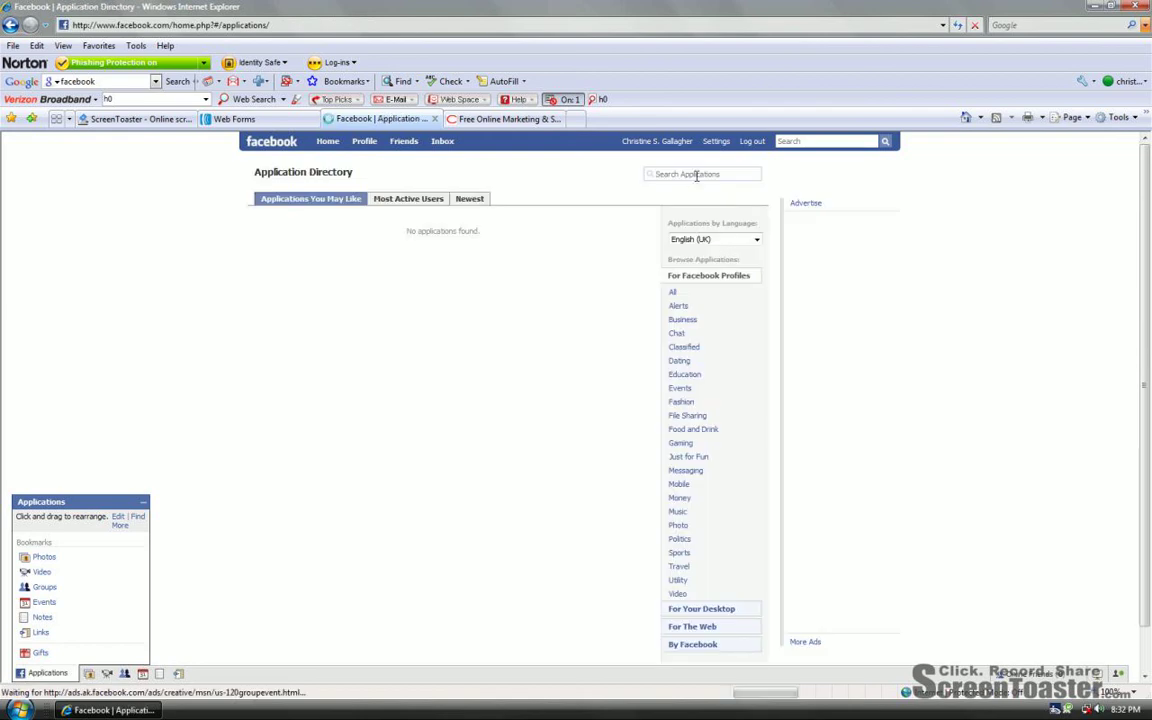
pyautogui.click(697, 175)
pyautogui.write('profile html')
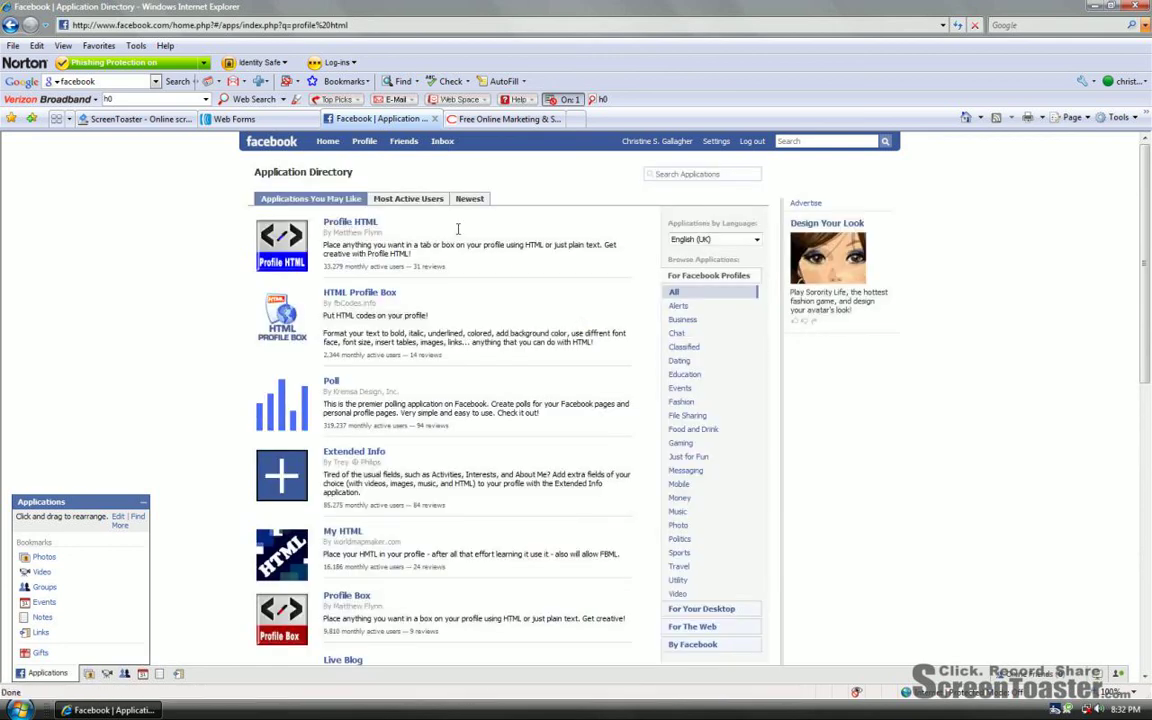
# Step: Open the Profile HTML application from the search results and allow it access to the profile
pyautogui.click(340, 223)
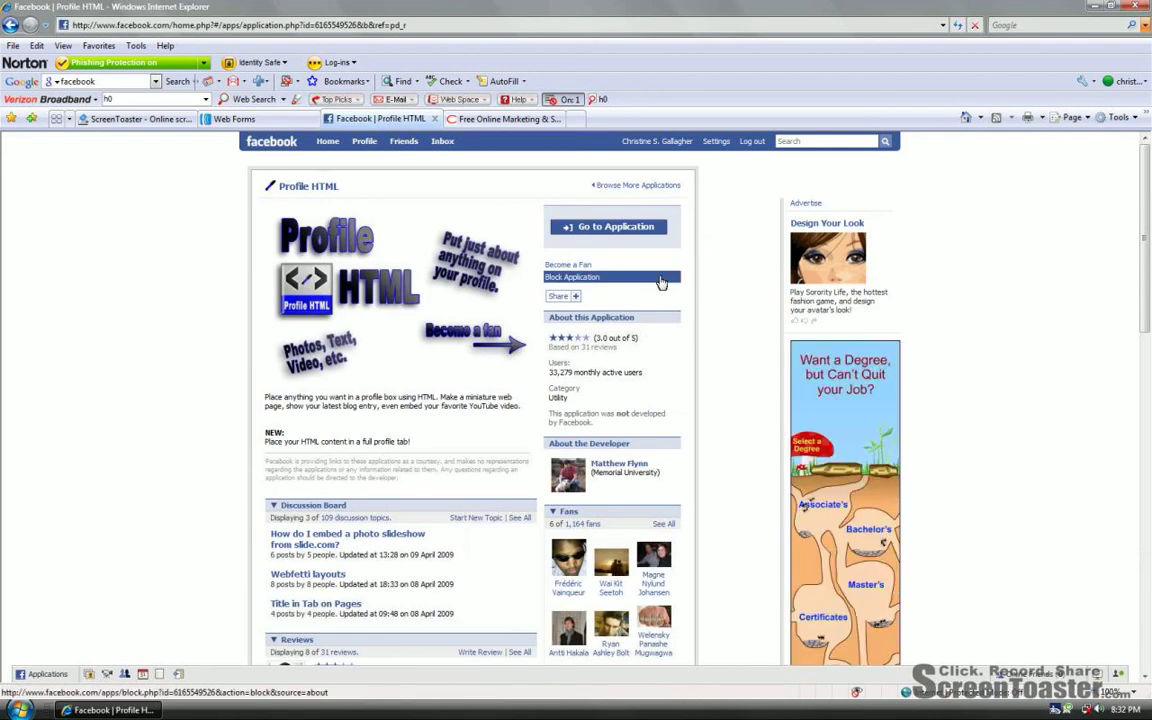
pyautogui.click(622, 232)
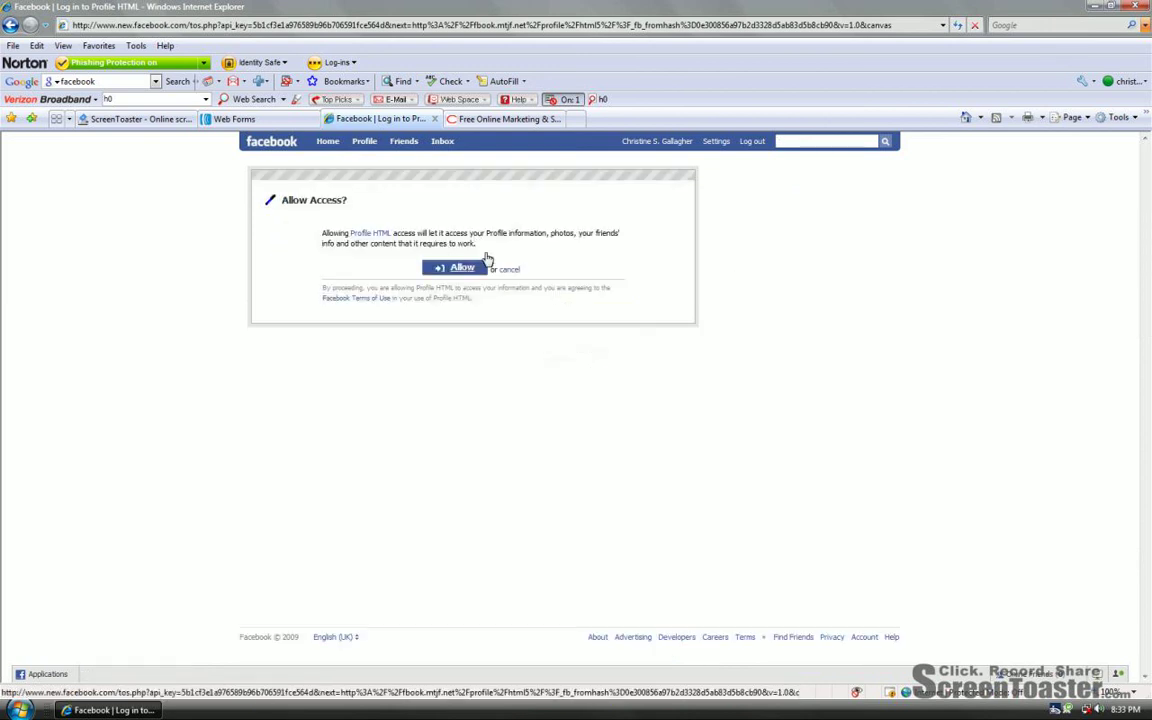
pyautogui.click(464, 270)
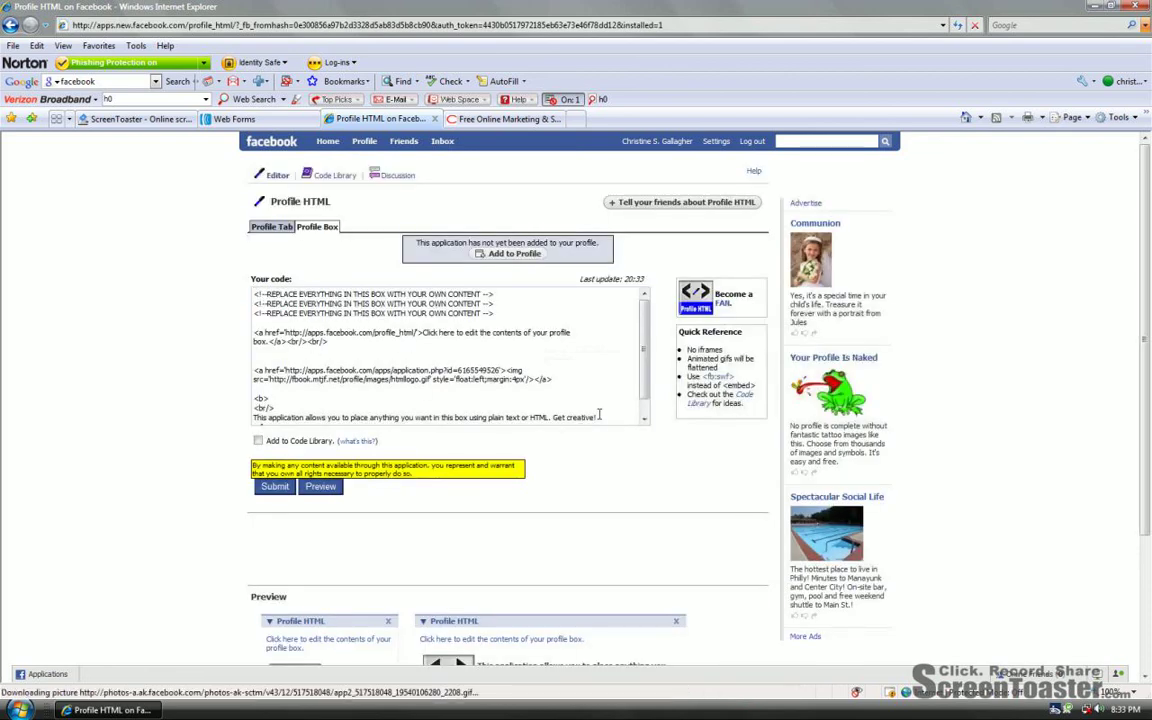
# Step: Replace all the sample code in the Profile Box editor with the copied AWeber form HTML
pyautogui.hotkey('ctrl', 'a')
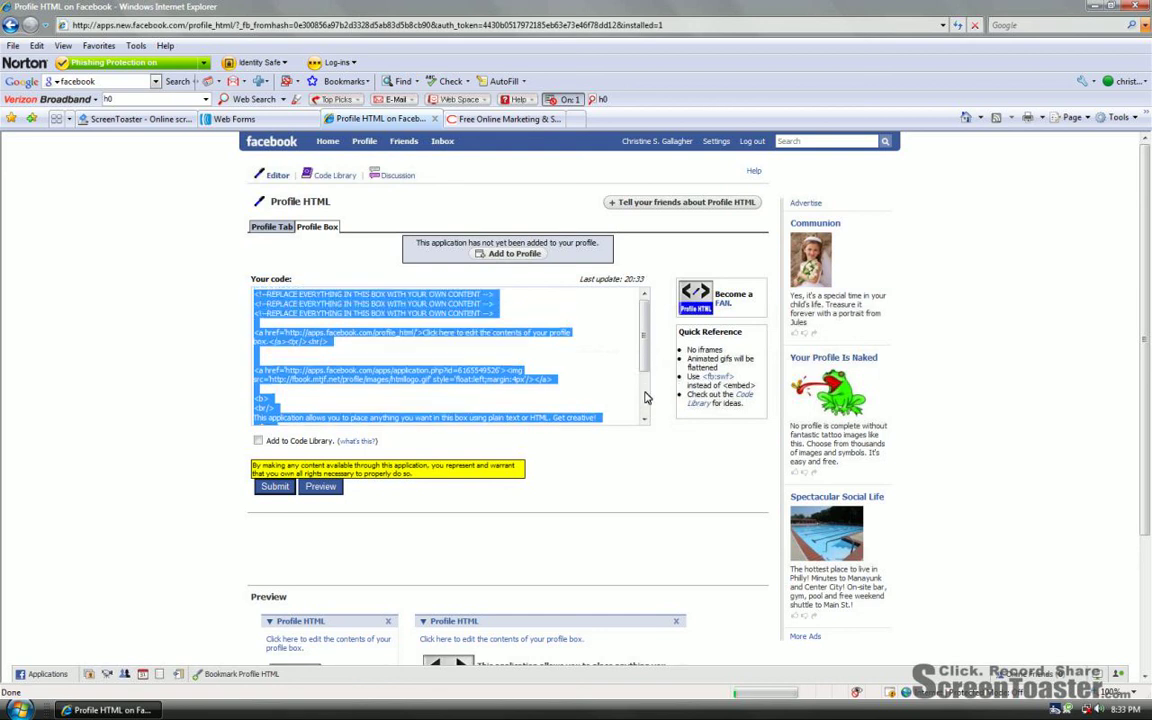
pyautogui.hotkey('ctrl', 'v')
pyautogui.moveTo(521, 340); pyautogui.dragTo(214, 276)
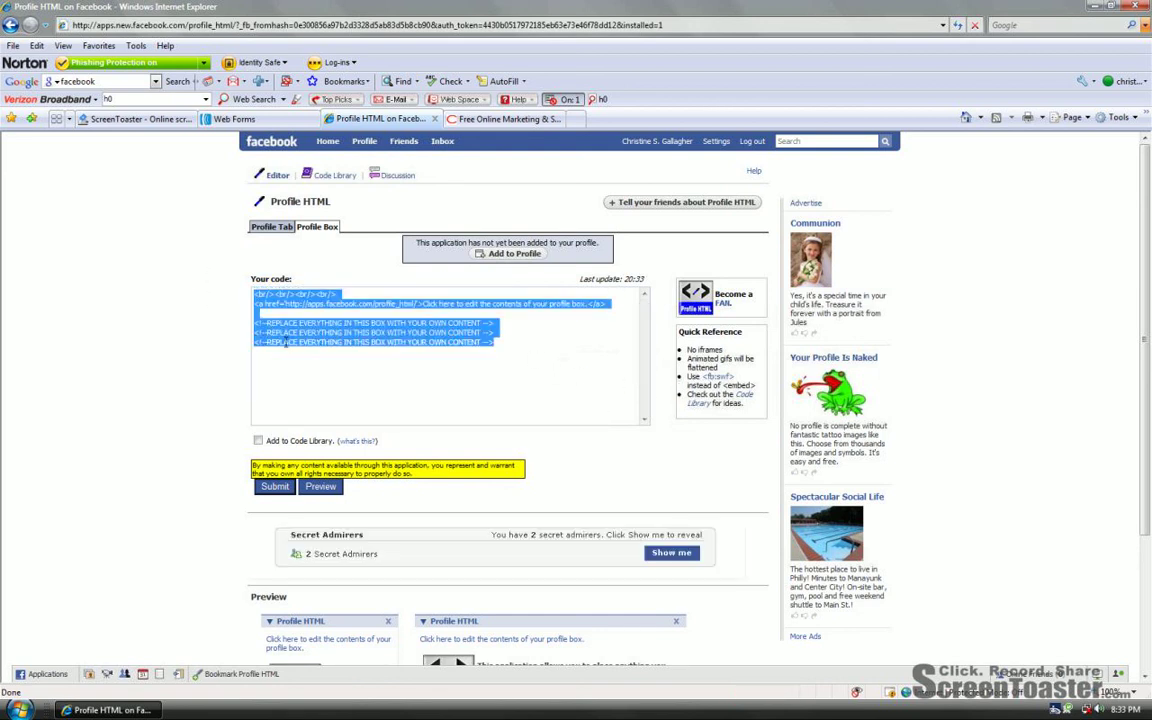
pyautogui.press('Delete')
pyautogui.rightClick(292, 310)
pyautogui.click(358, 407)
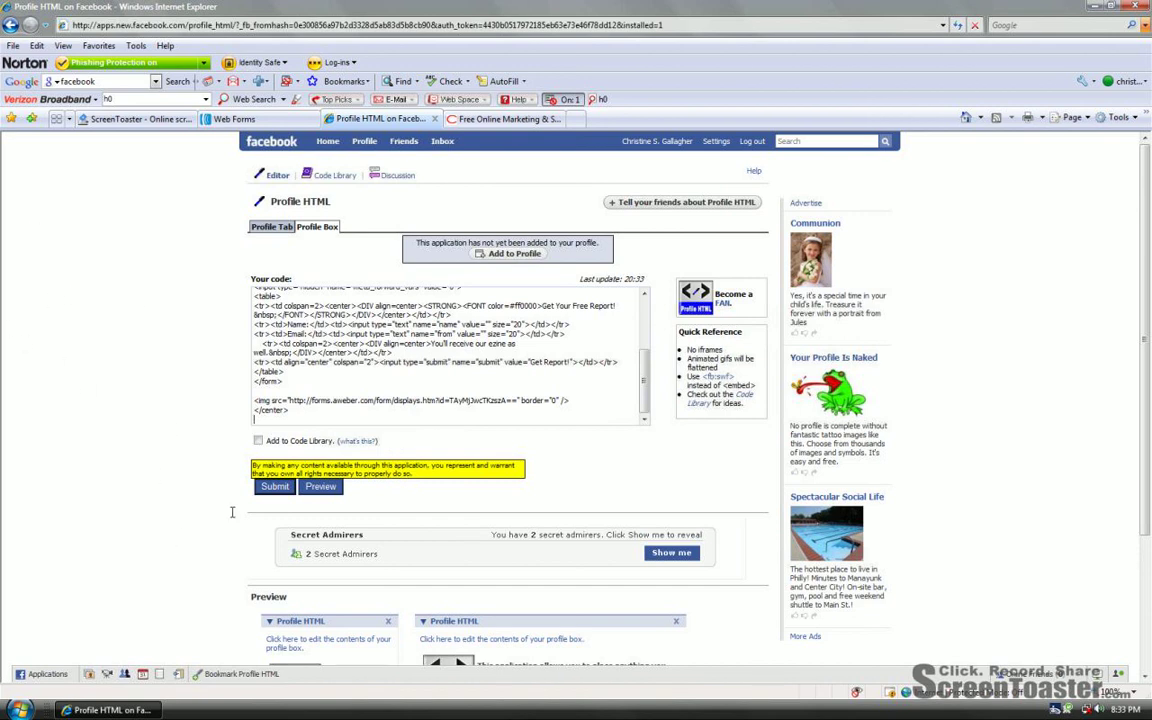
# Step: Preview the opt-in form generated by the Profile Box code and submit the code
pyautogui.click(320, 486)
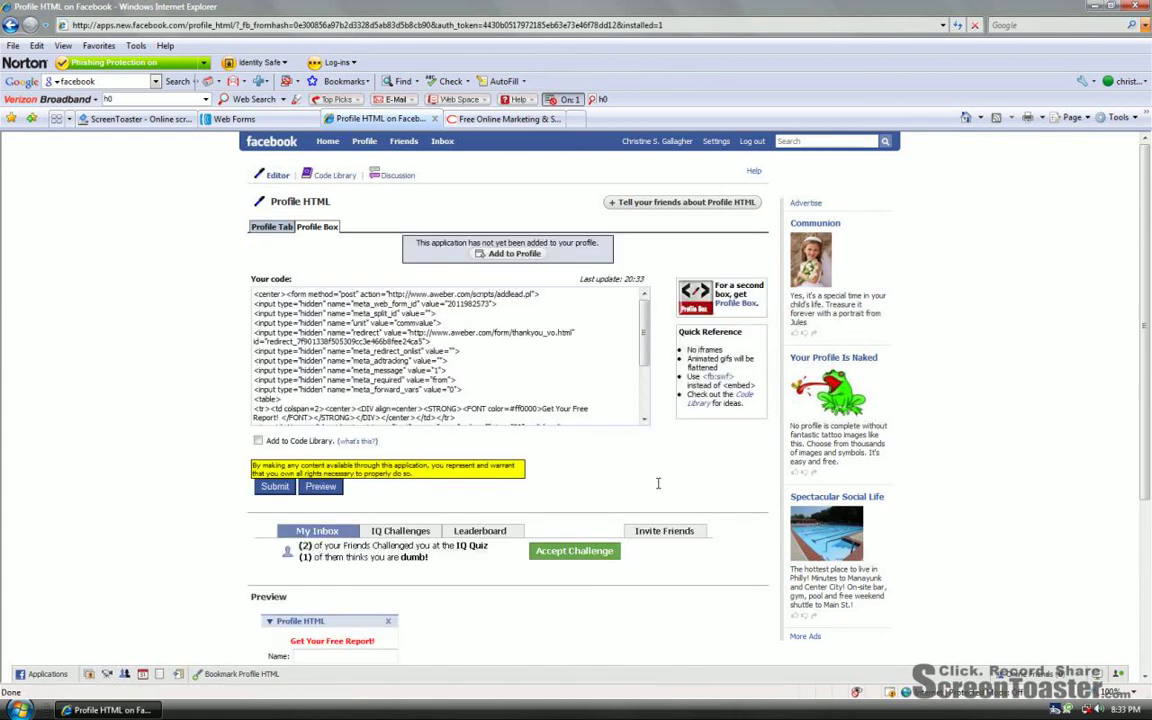
pyautogui.scroll(-5, 620, 478)
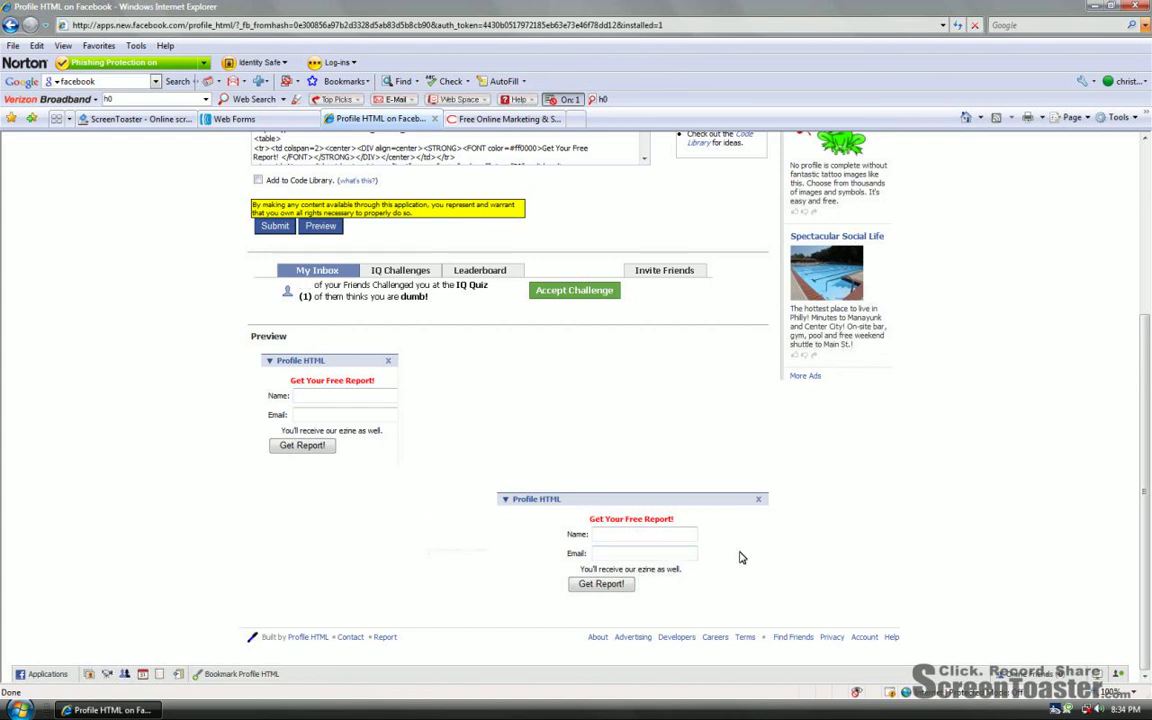
pyautogui.scroll(3, 610, 419)
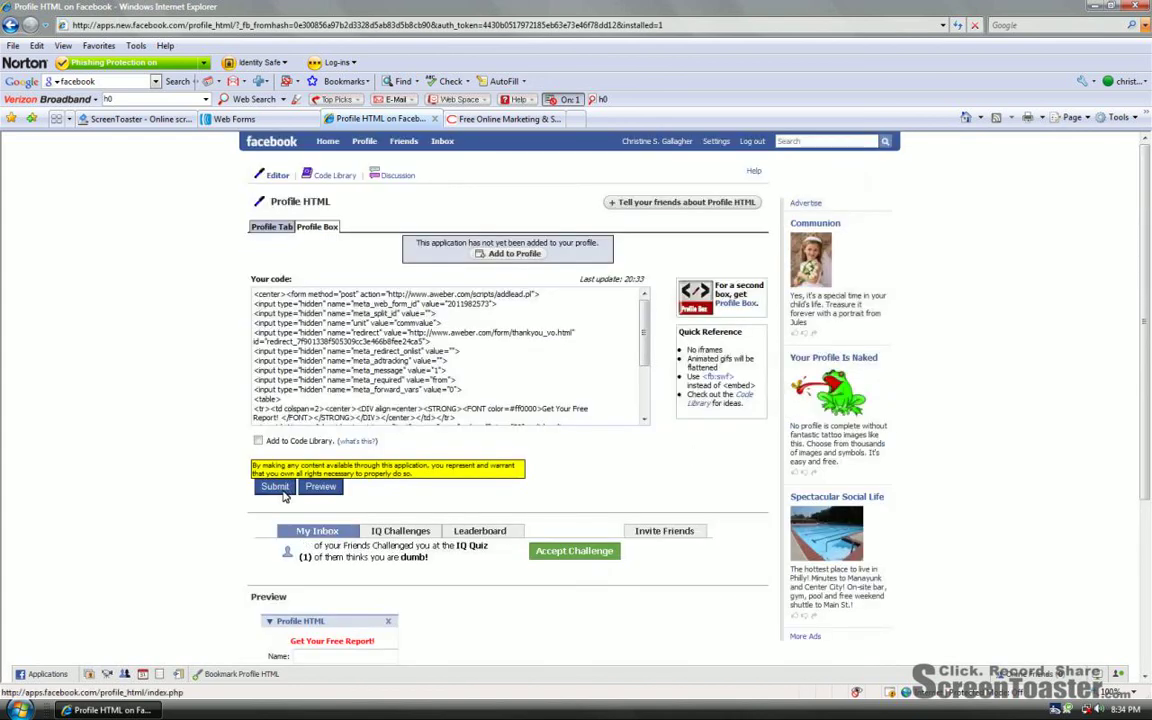
pyautogui.click(274, 488)
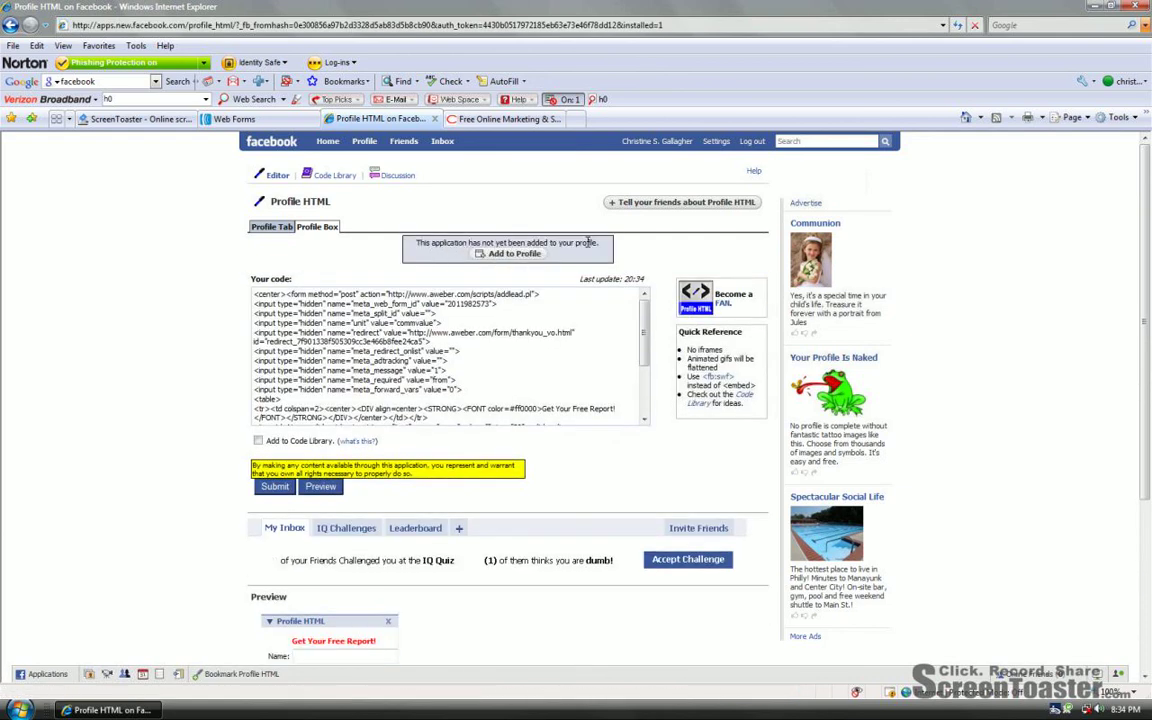
# Step: Add the Profile HTML box to the profile's Wall and Info Tab and keep it on the profile page
pyautogui.click(522, 255)
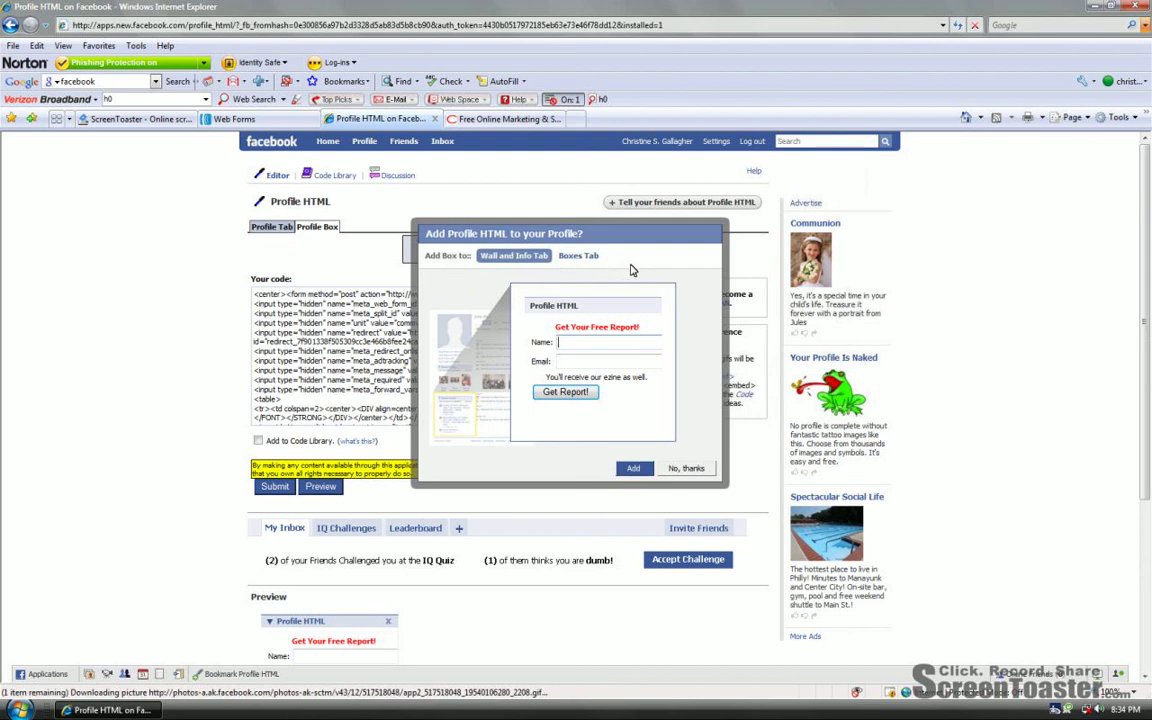
pyautogui.click(632, 468)
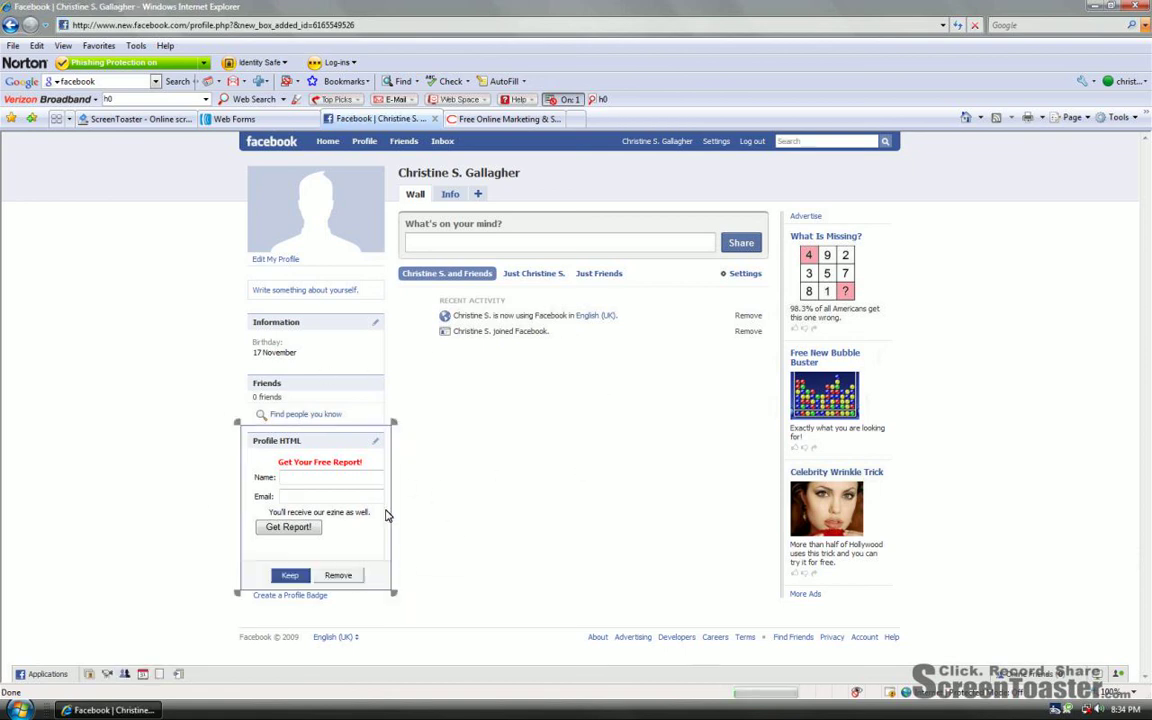
pyautogui.click(290, 577)
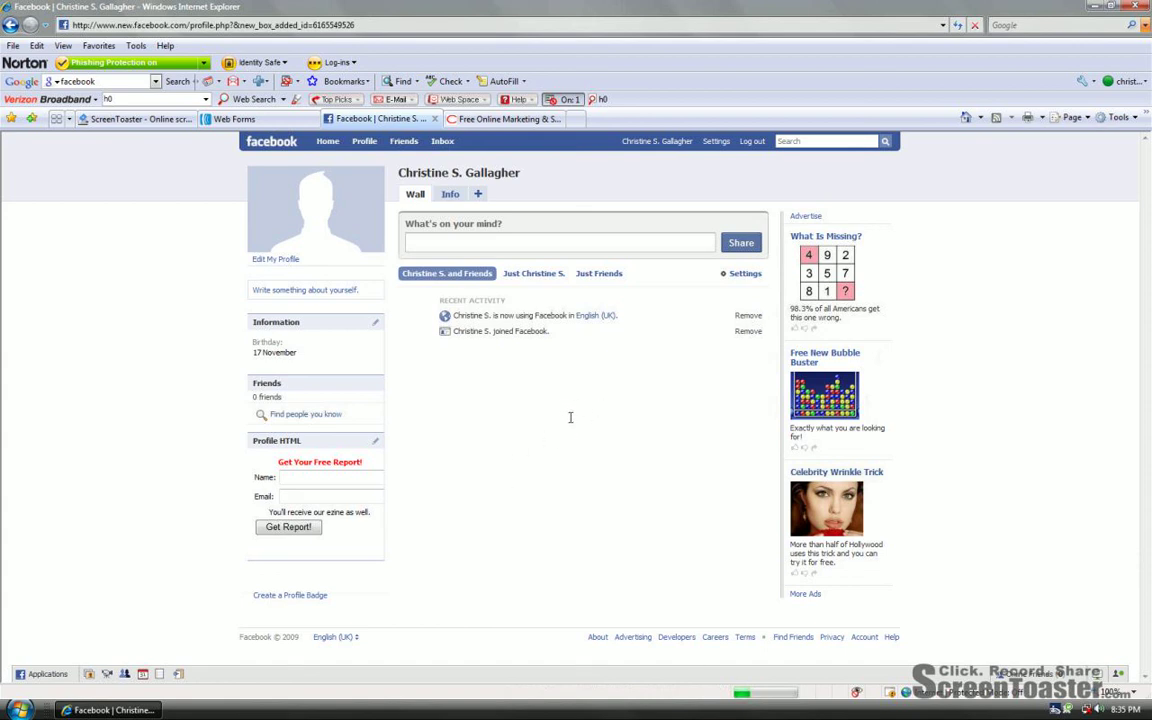
pyautogui.click(140, 119)
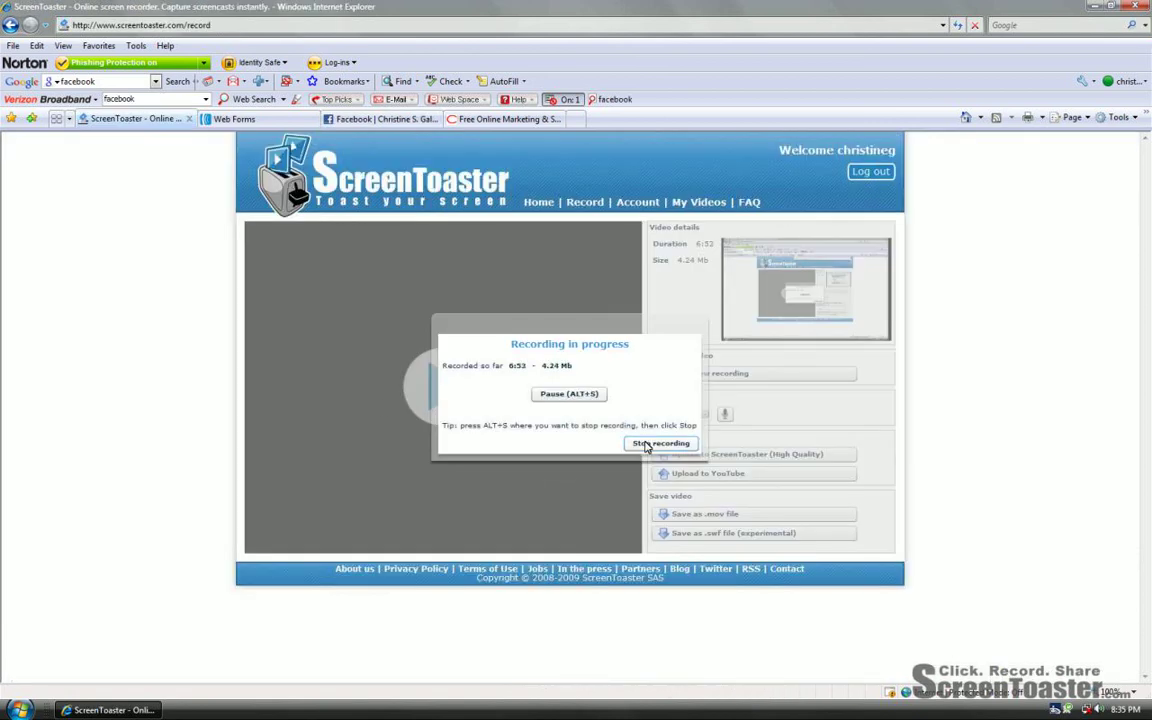